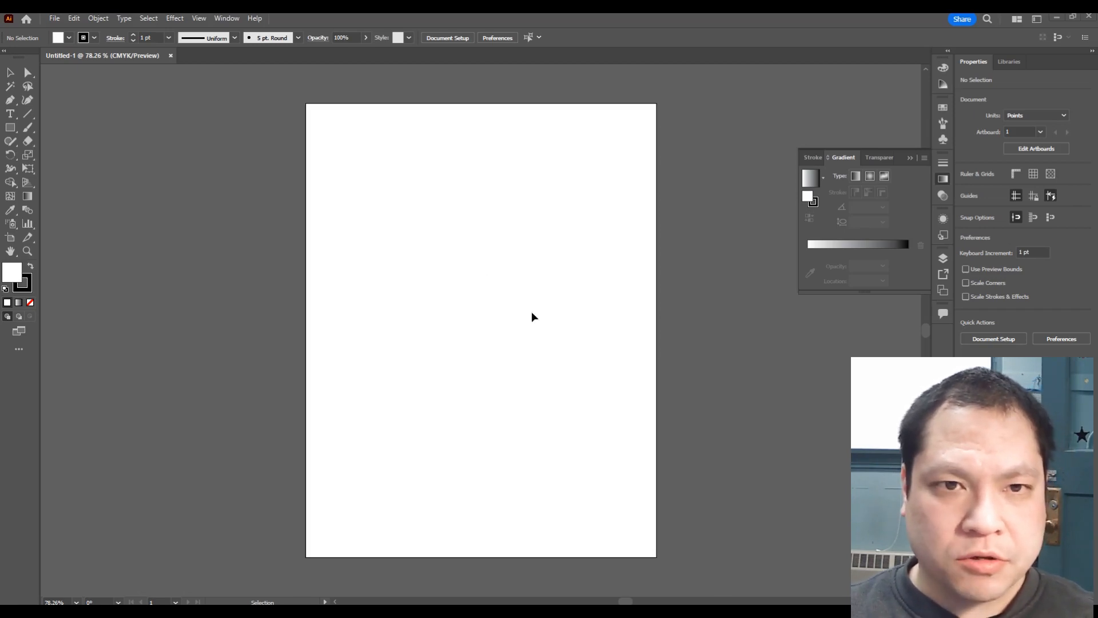
# Step: Draw a long looping open path across the artboard with the Curvature tool
pyautogui.click(27, 102)
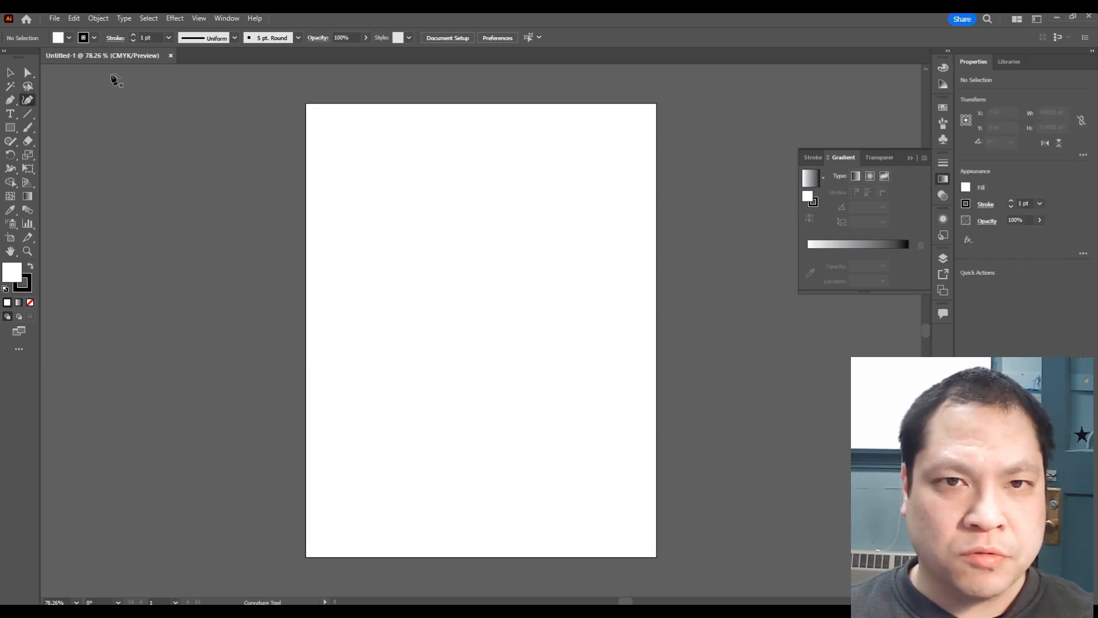
pyautogui.click(344, 275)
pyautogui.click(375, 229)
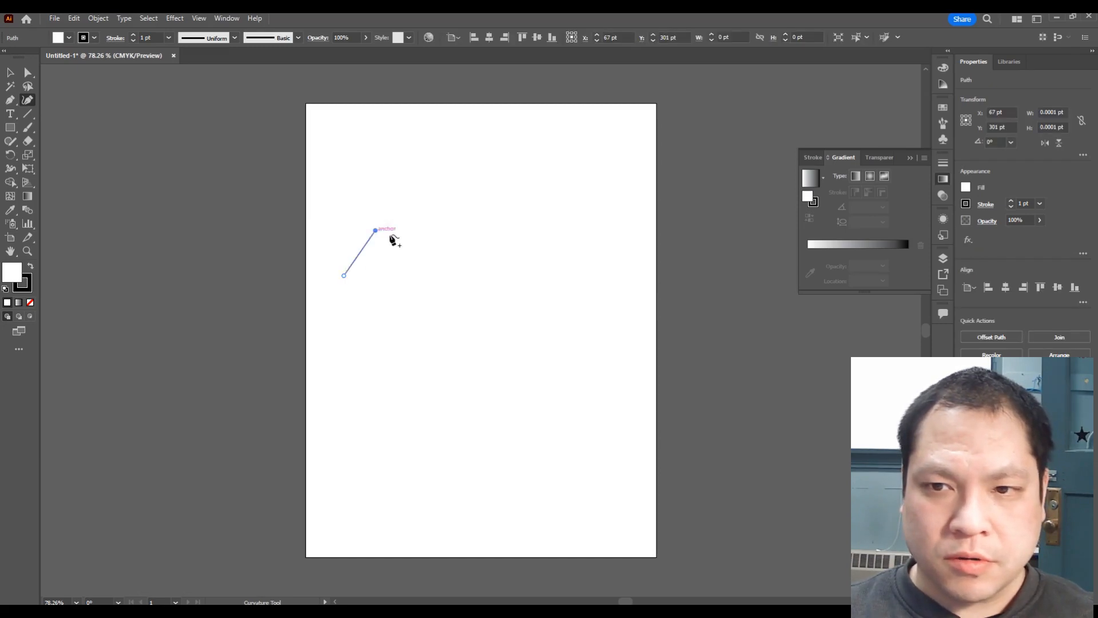
pyautogui.click(444, 276)
pyautogui.click(510, 250)
pyautogui.click(562, 203)
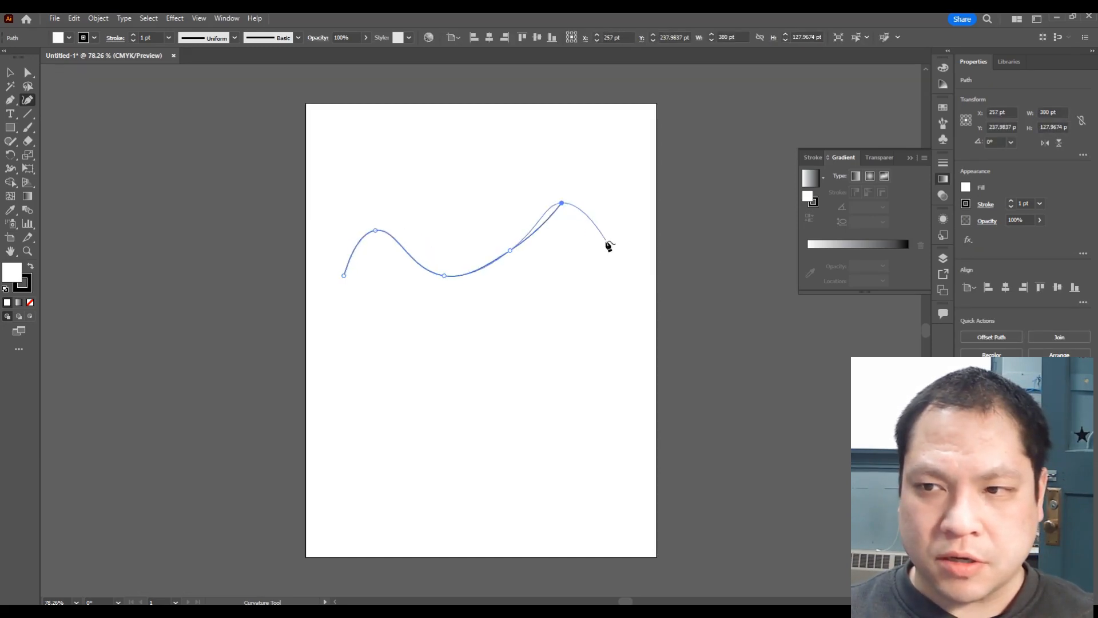
pyautogui.click(612, 260)
pyautogui.click(570, 363)
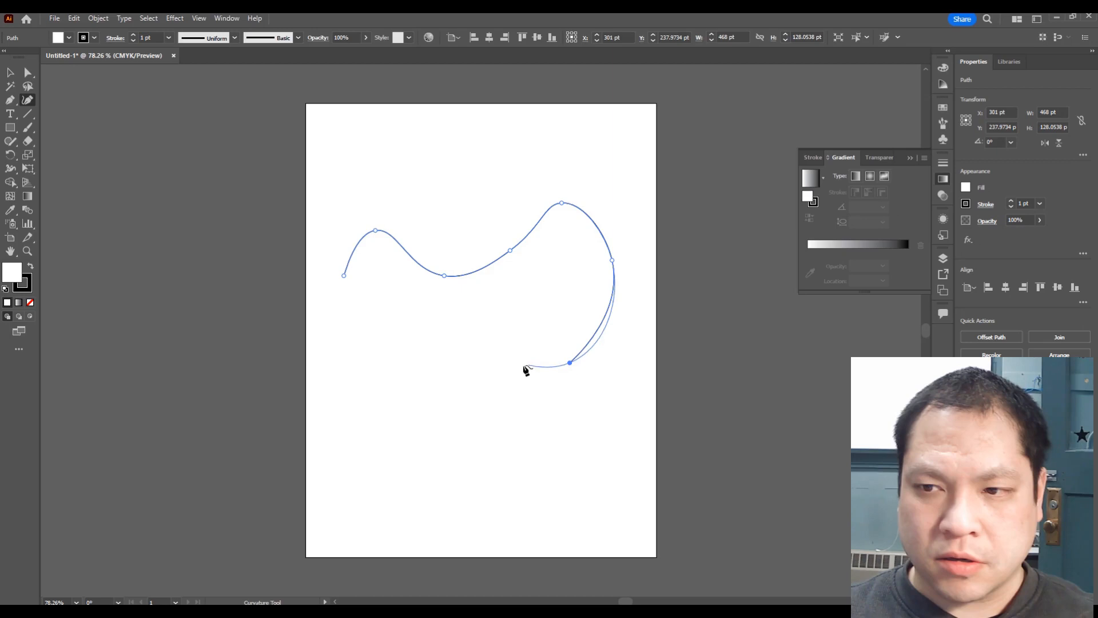
pyautogui.click(480, 362)
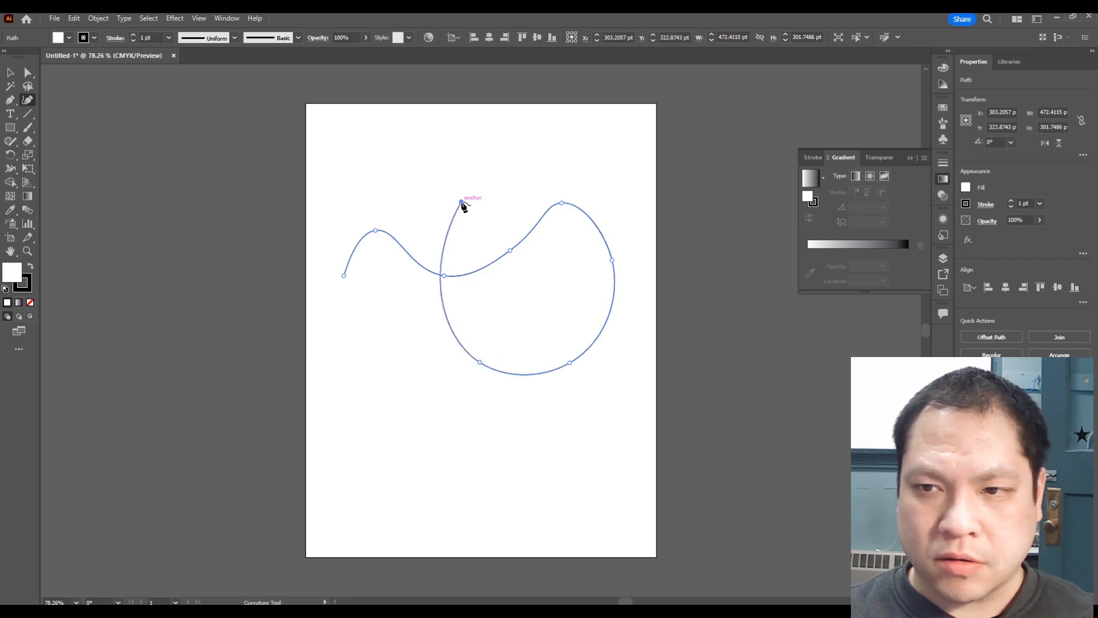
pyautogui.click(462, 202)
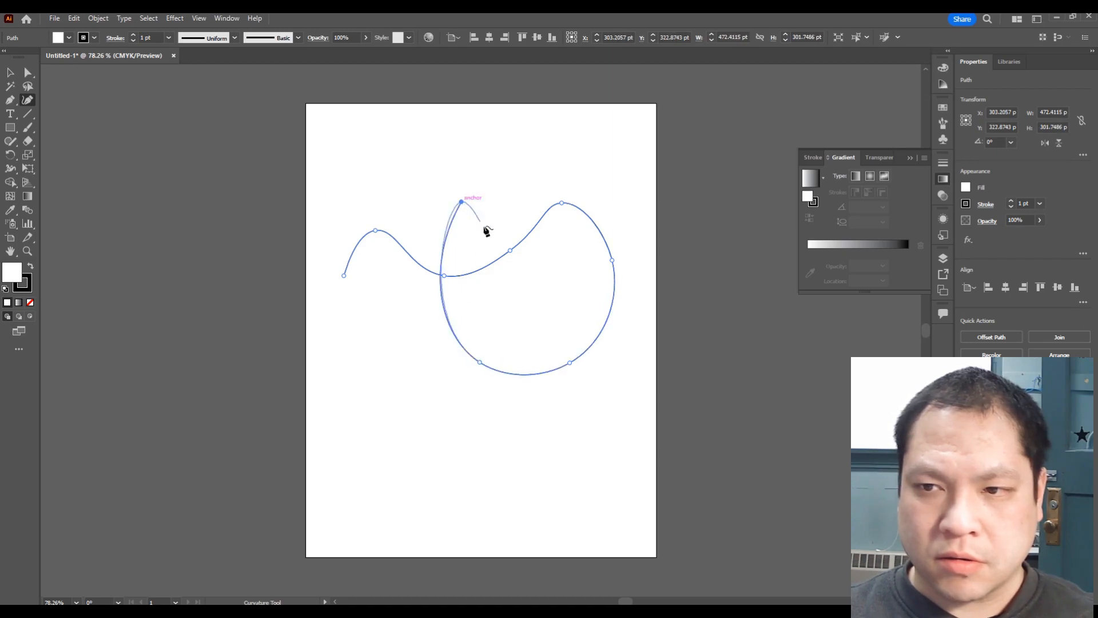
pyautogui.click(629, 383)
pyautogui.press('Escape')
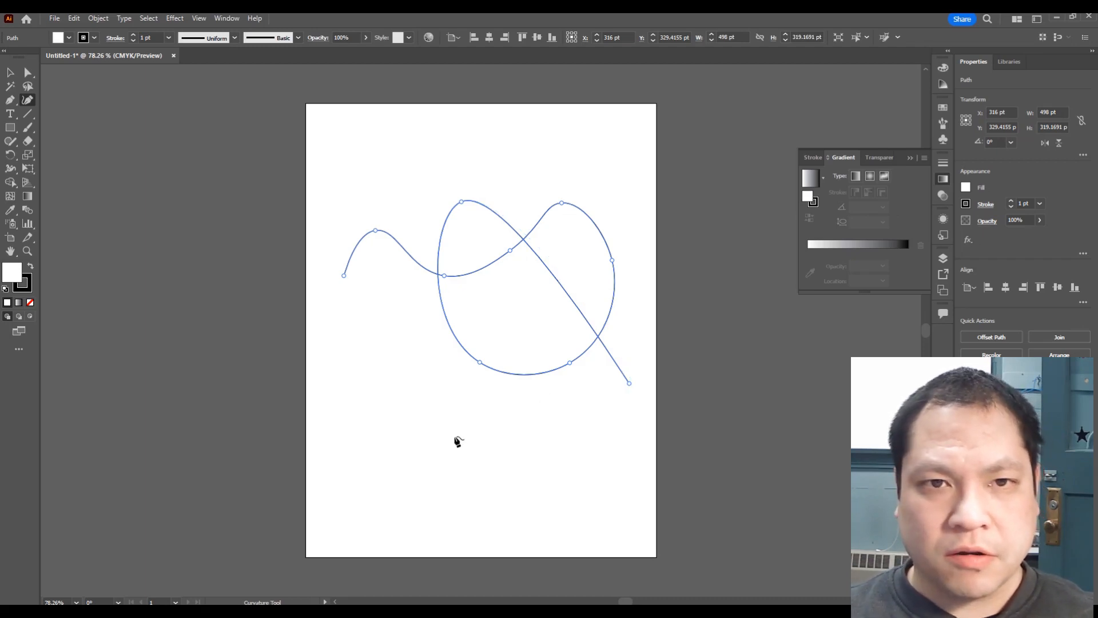
# Step: Draw a zigzag straight-line path across the curve with the Pen tool
pyautogui.click(10, 99)
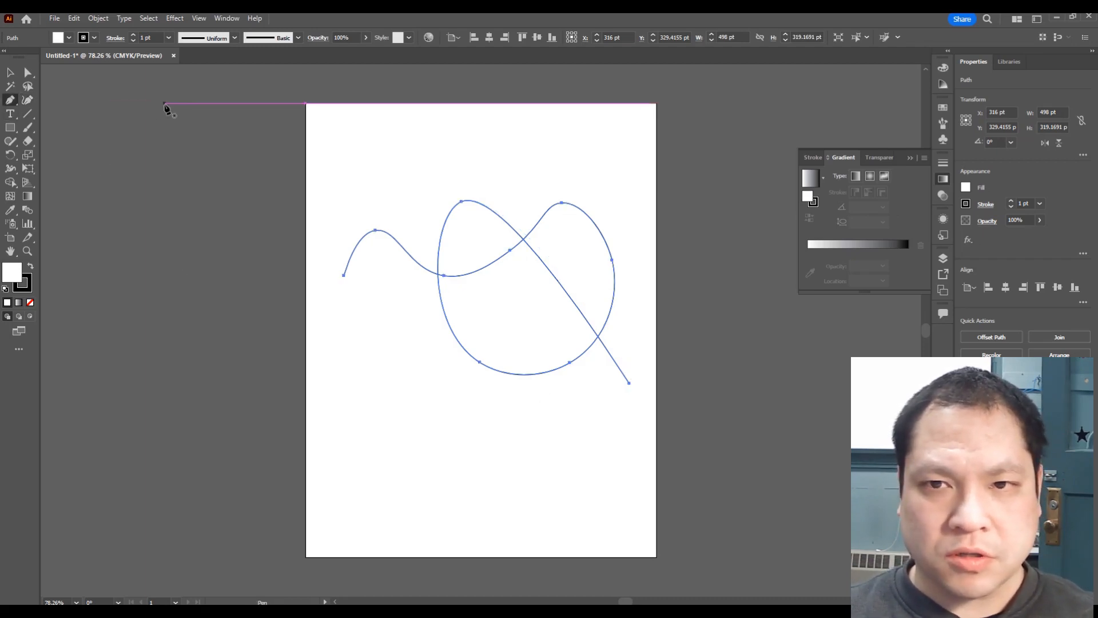
pyautogui.click(372, 171)
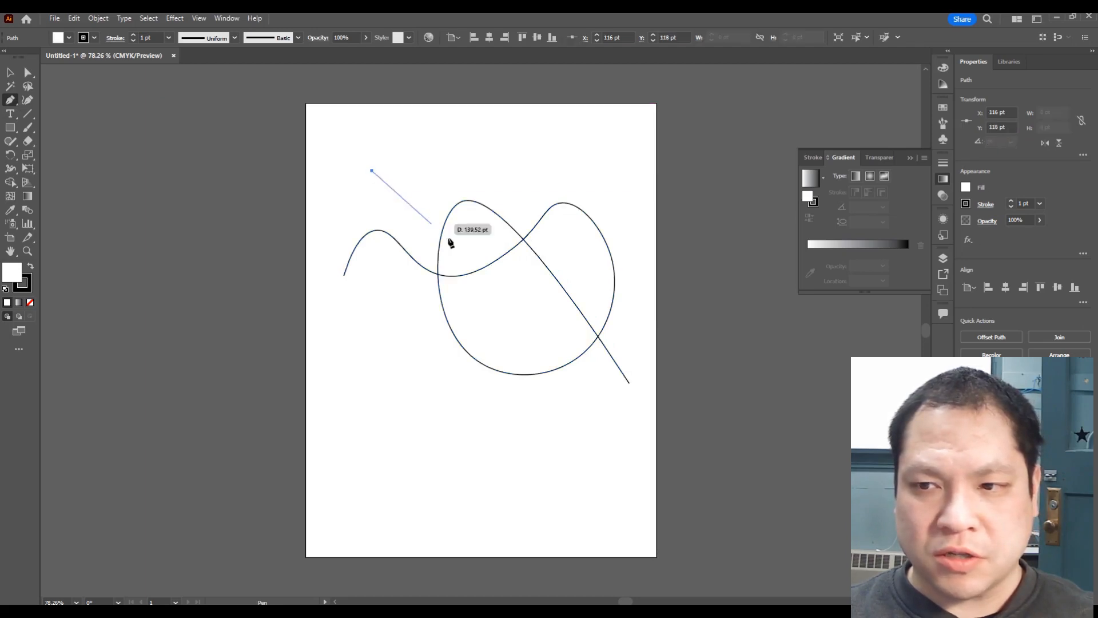
pyautogui.click(590, 438)
pyautogui.click(542, 171)
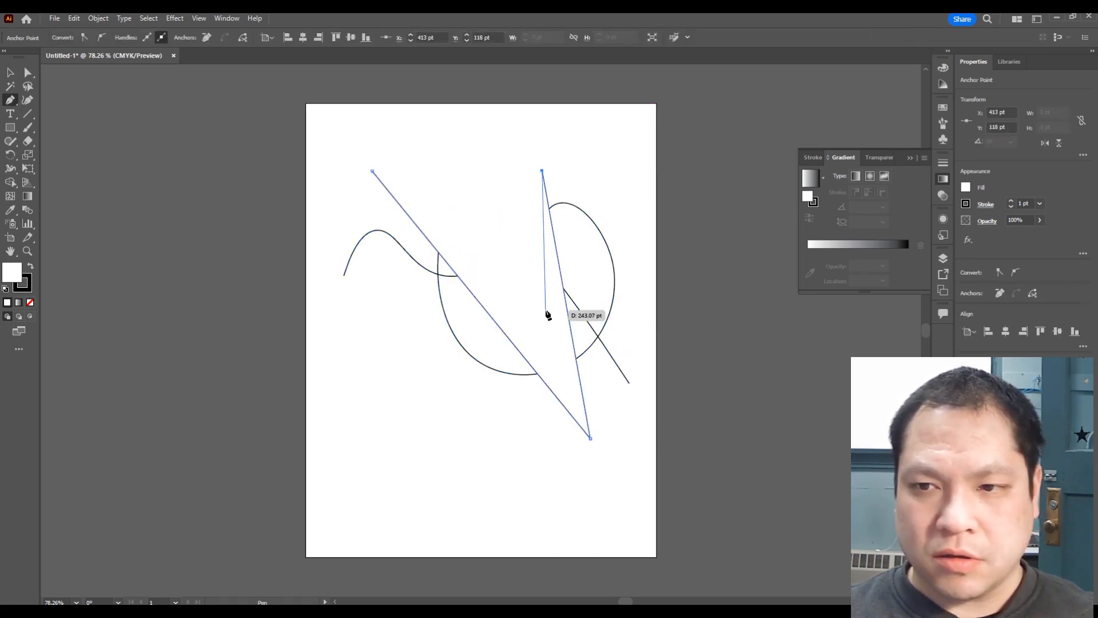
pyautogui.keyDown('ctrl'); pyautogui.click(391, 422); pyautogui.keyUp('ctrl')
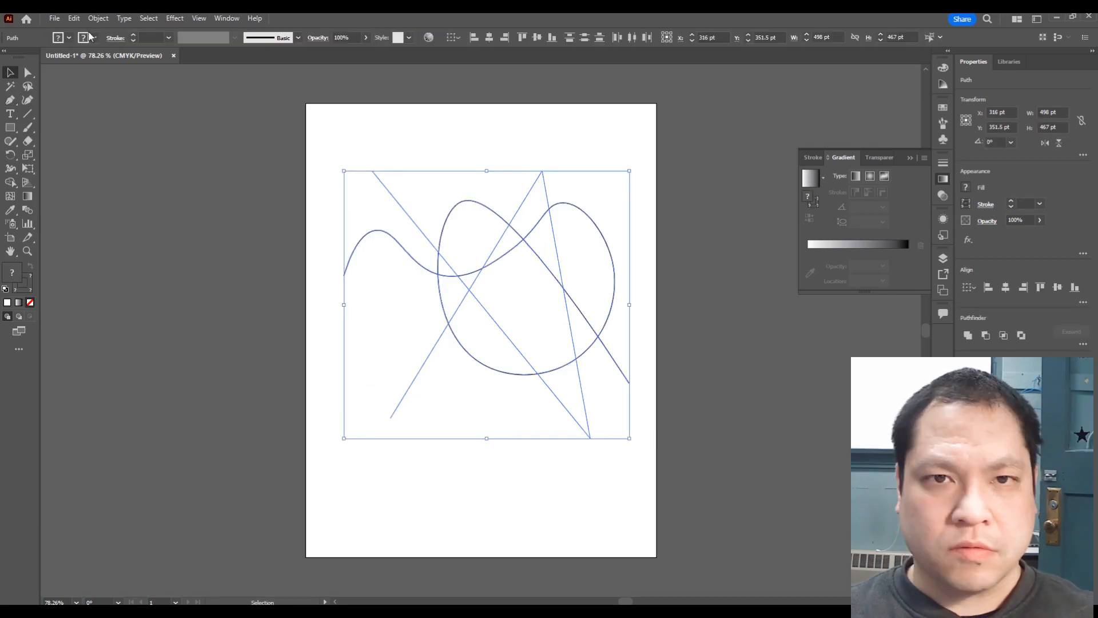
# Step: Set the fill of all the paths to None and deselect them
pyautogui.click(95, 37)
pyautogui.click(30, 58)
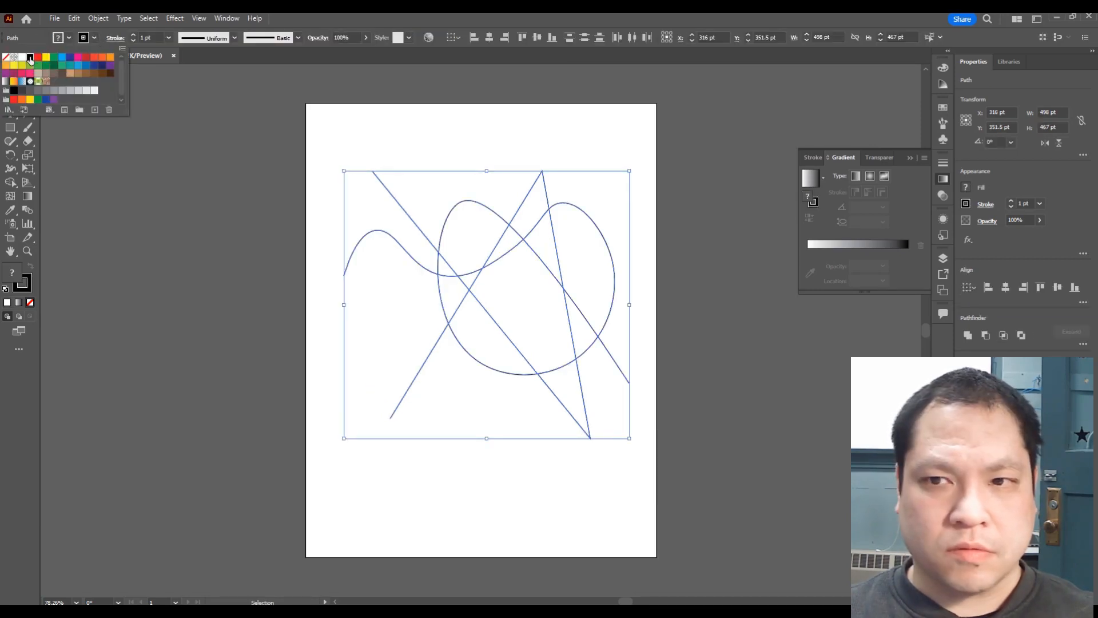
pyautogui.click(343, 129)
pyautogui.click(342, 135)
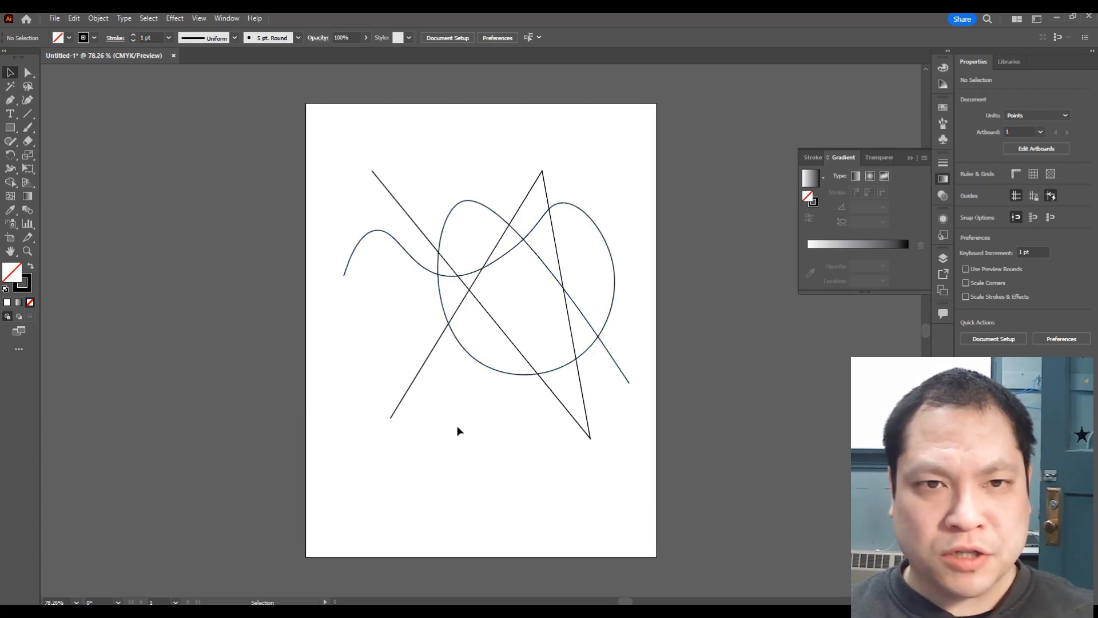
# Step: Draw a horizontal rectangle about 518 × 91 pt across the upper part of the paths with the Rectangle tool
pyautogui.click(11, 131)
pyautogui.click(11, 133)
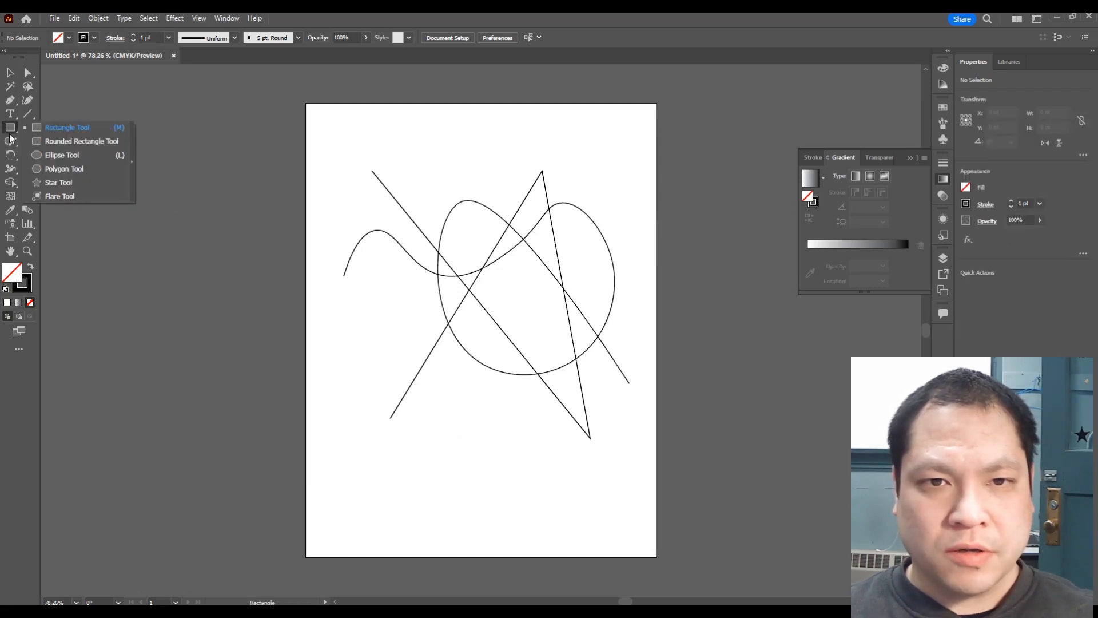
pyautogui.click(62, 130)
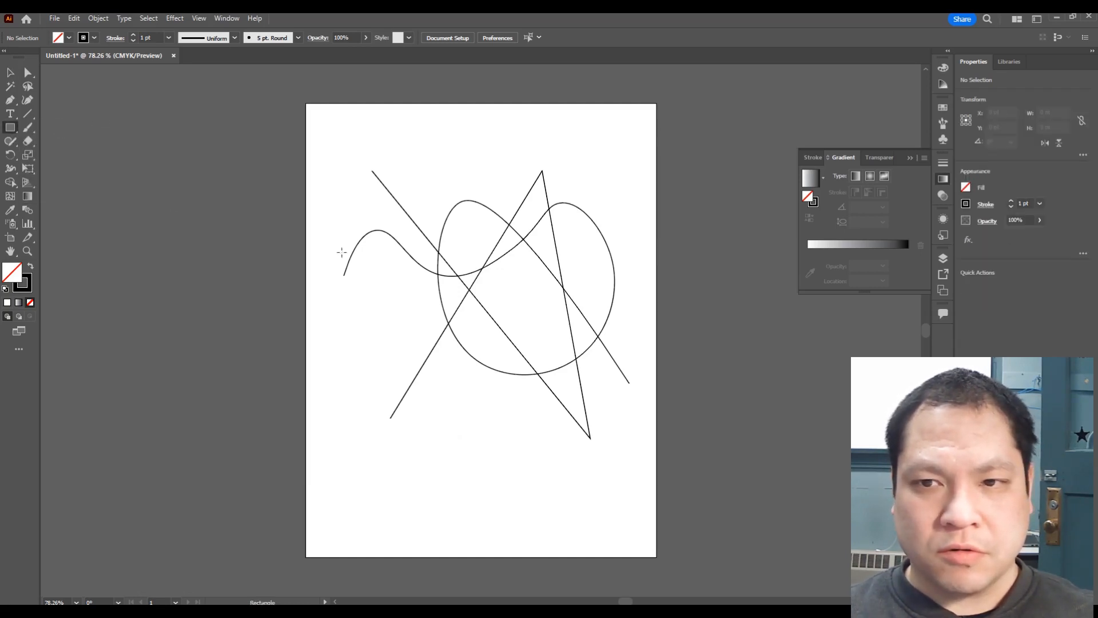
pyautogui.moveTo(340, 233); pyautogui.dragTo(638, 285)
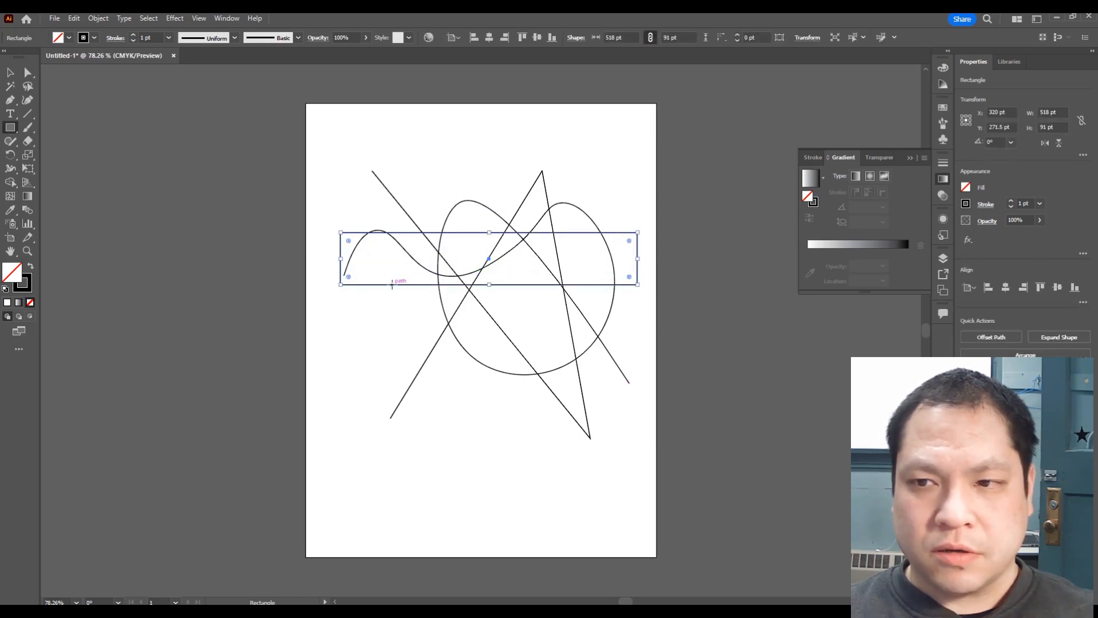
pyautogui.press('v')
pyautogui.click(637, 477)
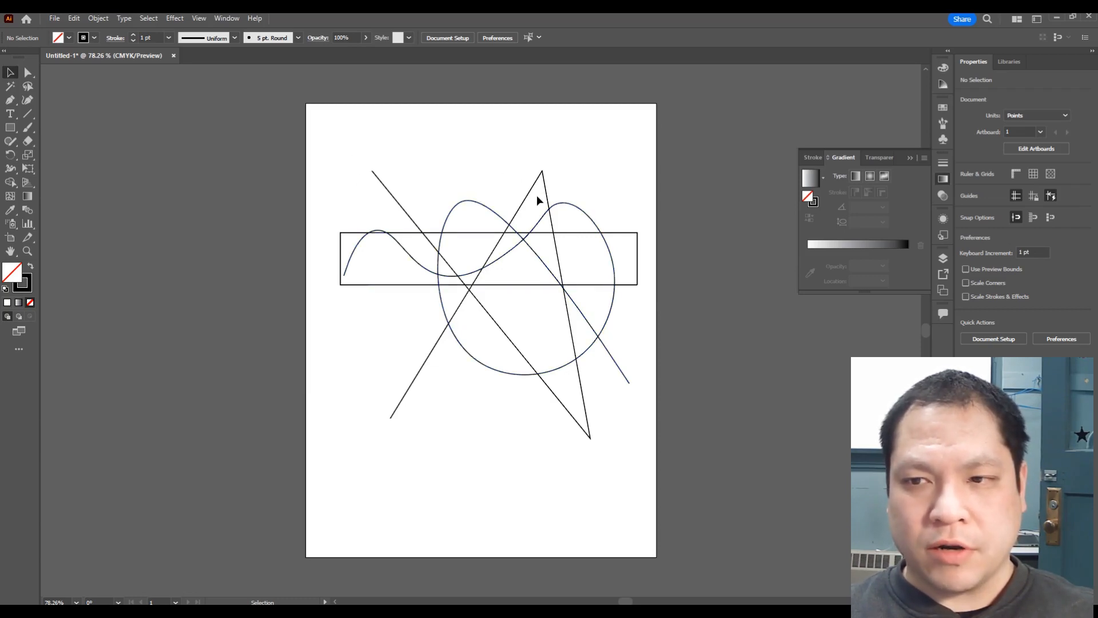
# Step: Reposition the zigzag path and the curved path slightly with the Selection tool
pyautogui.click(472, 296)
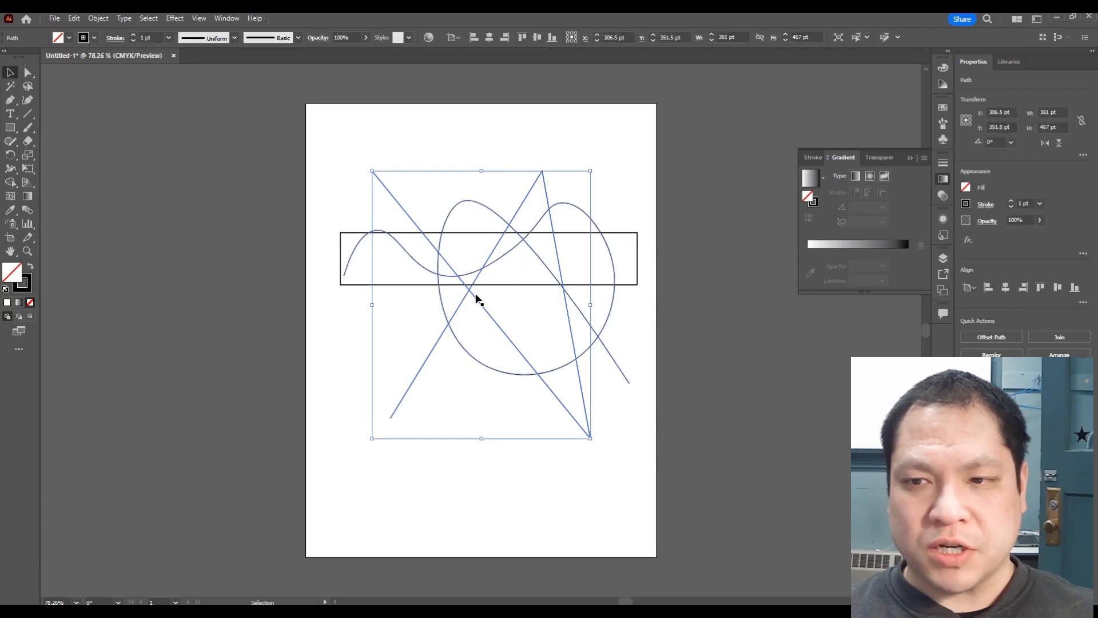
pyautogui.moveTo(473, 297)
pyautogui.mouseDown()
pyautogui.moveTo(488, 294)
pyautogui.moveTo(473, 287)
pyautogui.moveTo(480, 258)
pyautogui.moveTo(515, 287)
pyautogui.moveTo(500, 268)
pyautogui.moveTo(476, 279)
pyautogui.mouseUp()
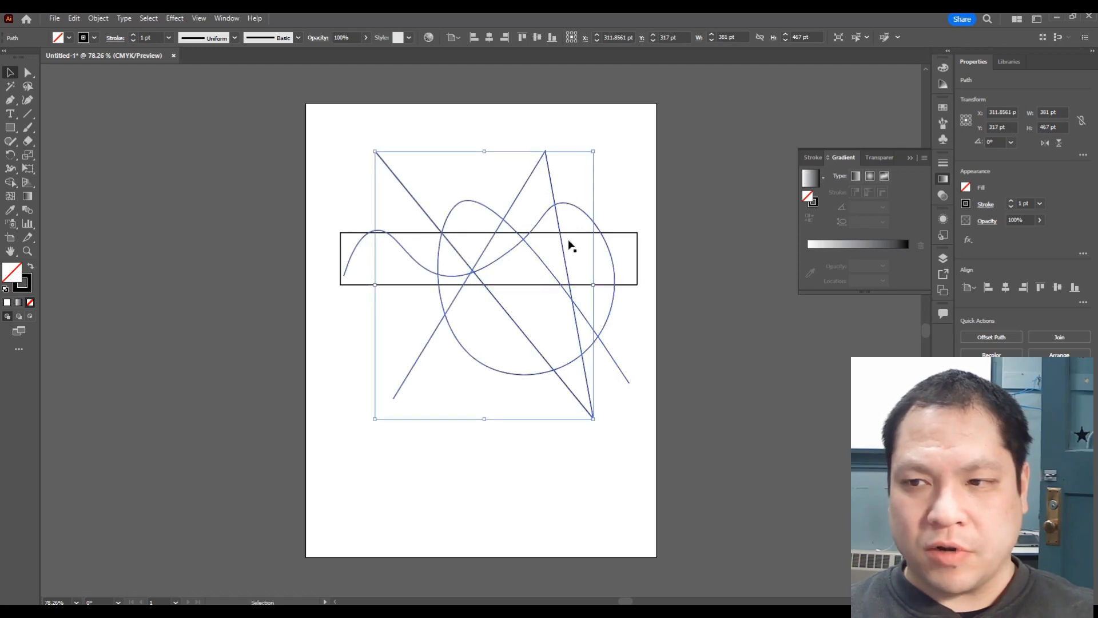
pyautogui.click(610, 305)
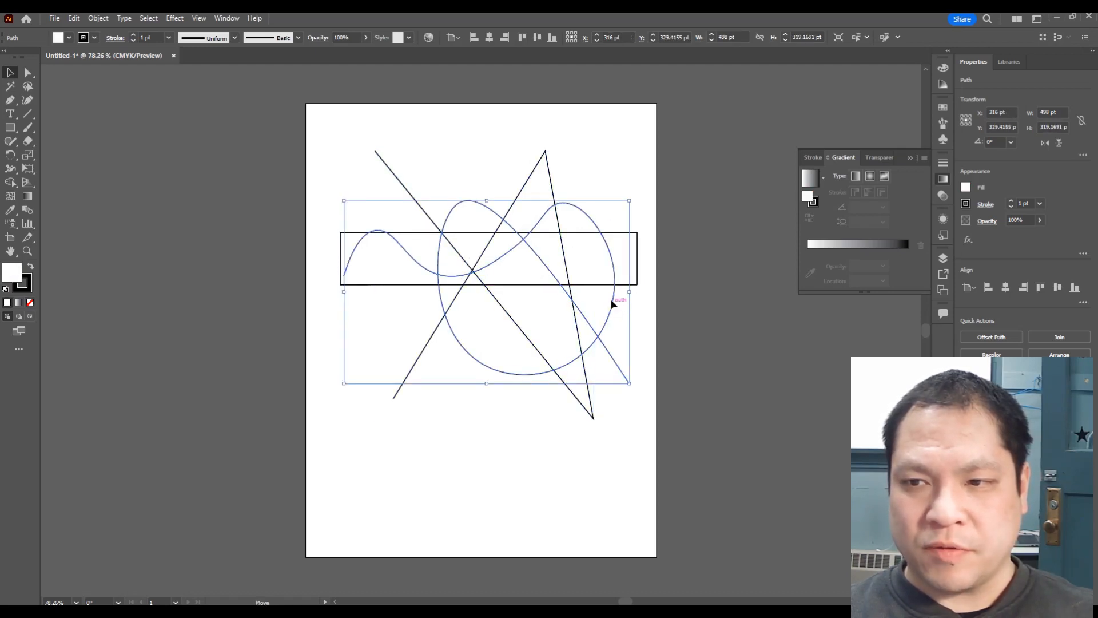
pyautogui.moveTo(611, 300)
pyautogui.mouseDown()
pyautogui.moveTo(588, 305)
pyautogui.moveTo(610, 301)
pyautogui.moveTo(603, 307)
pyautogui.mouseUp()
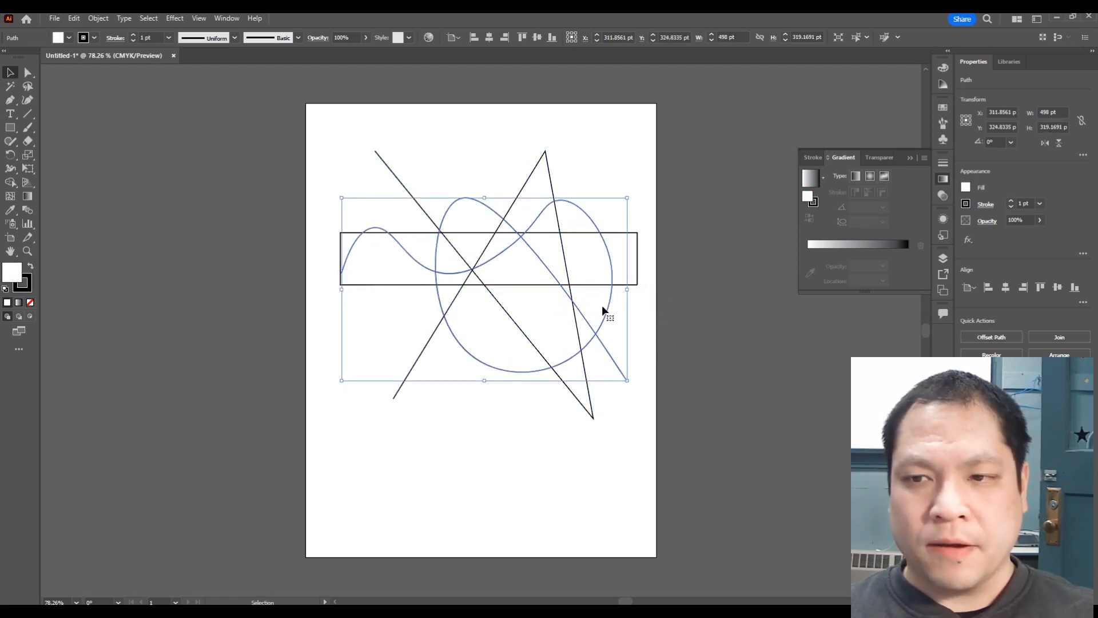
pyautogui.click(501, 492)
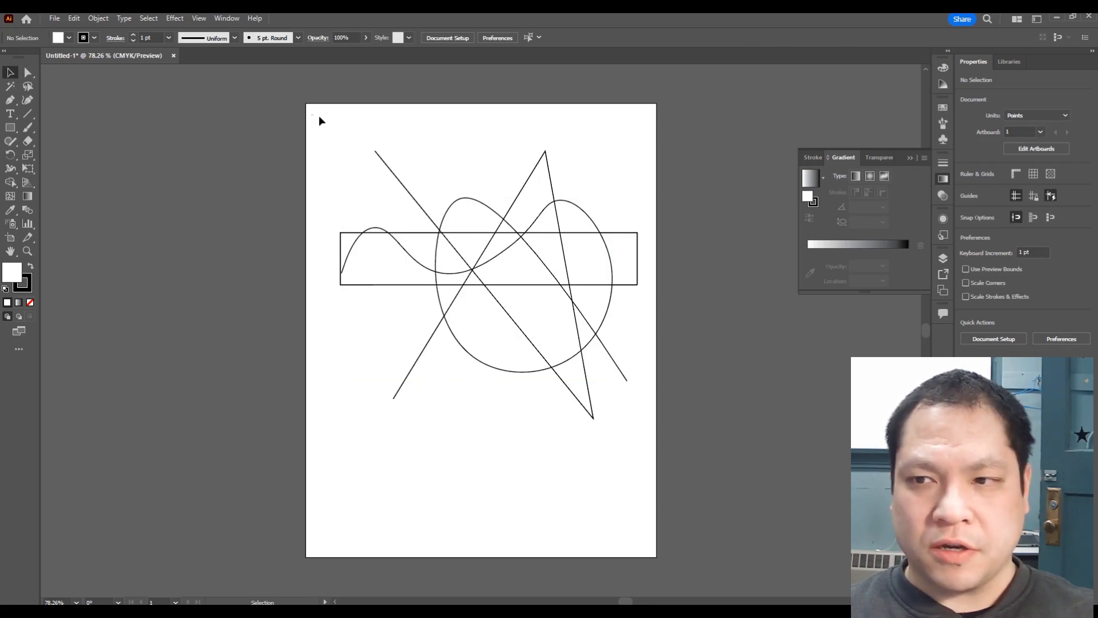
# Step: Select all the artwork and build a merged shape from the upper region with the Shape Builder tool
pyautogui.moveTo(312, 116); pyautogui.dragTo(648, 490)
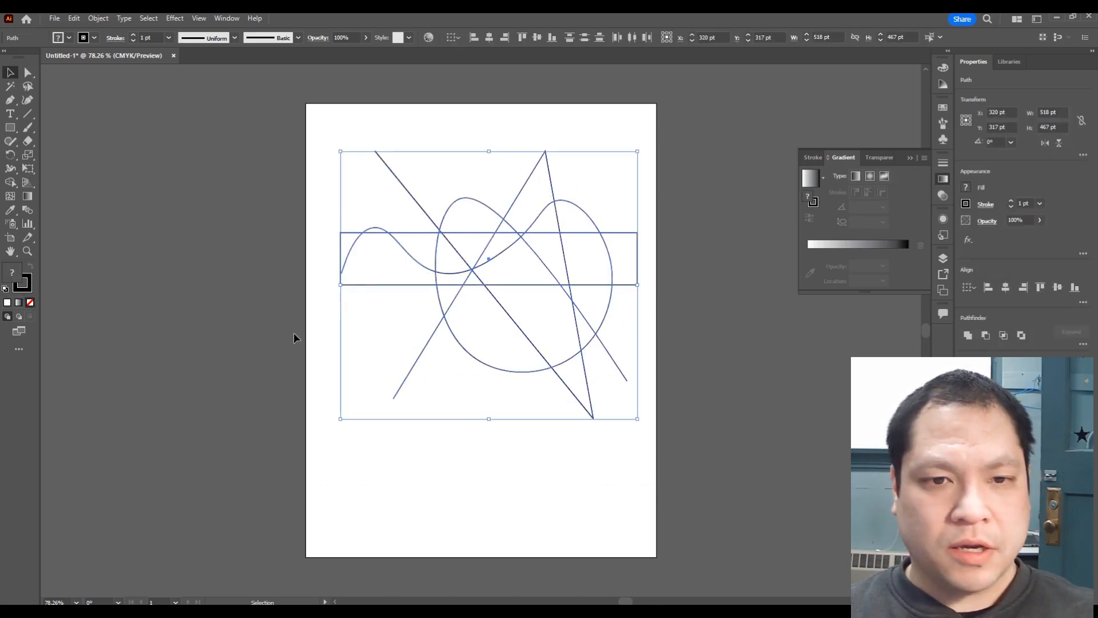
pyautogui.click(11, 184)
pyautogui.click(78, 184)
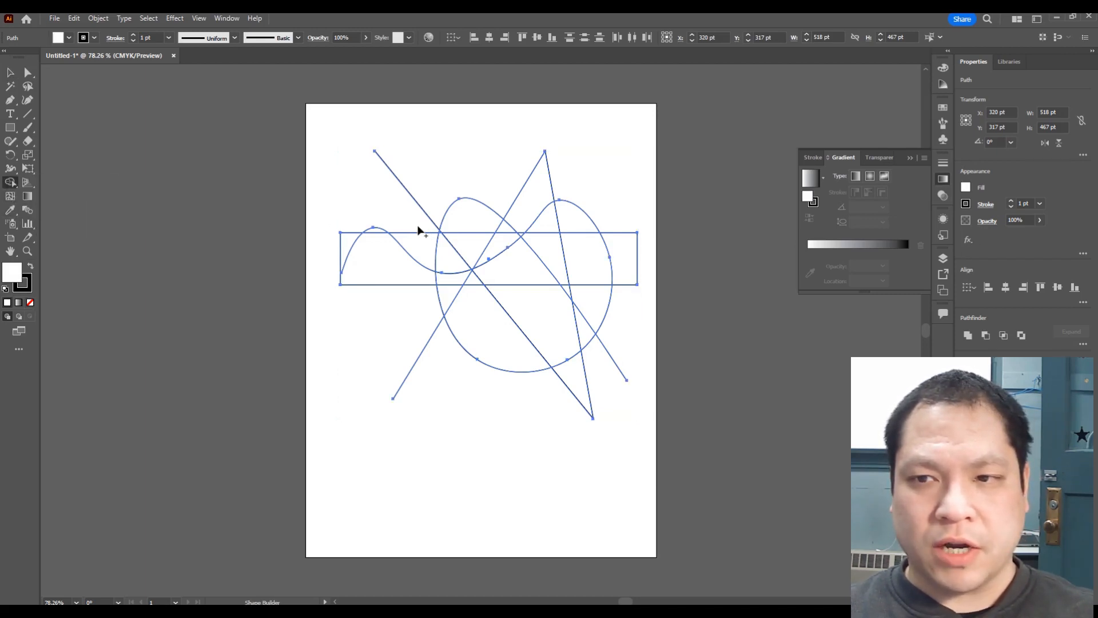
pyautogui.click(475, 217)
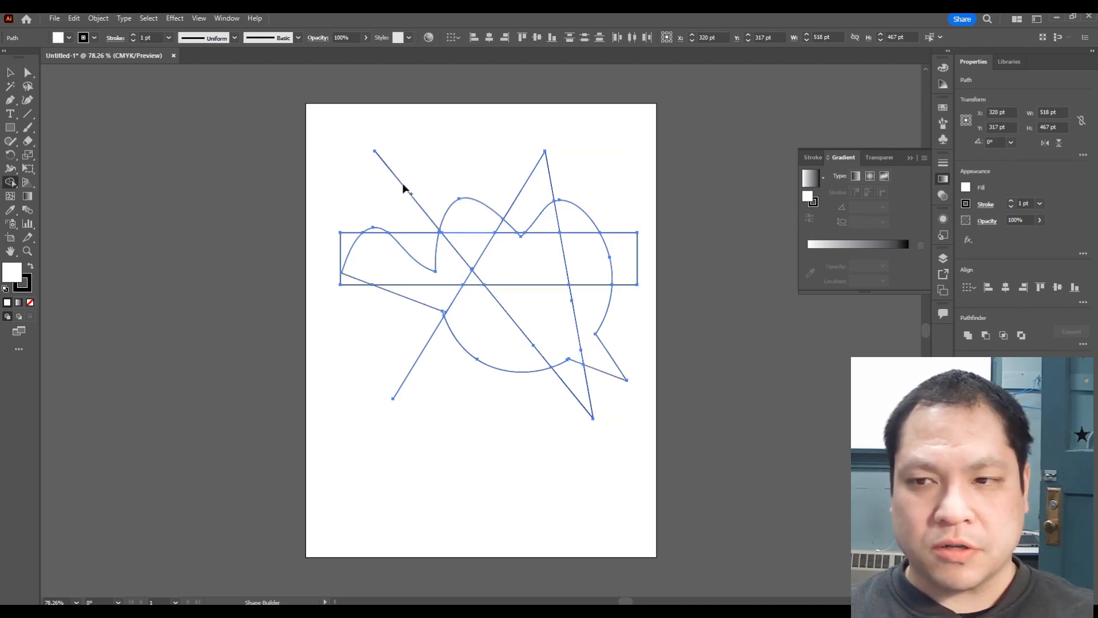
# Step: Nudge the whole selected artwork slightly downward and deselect it
pyautogui.press('v')
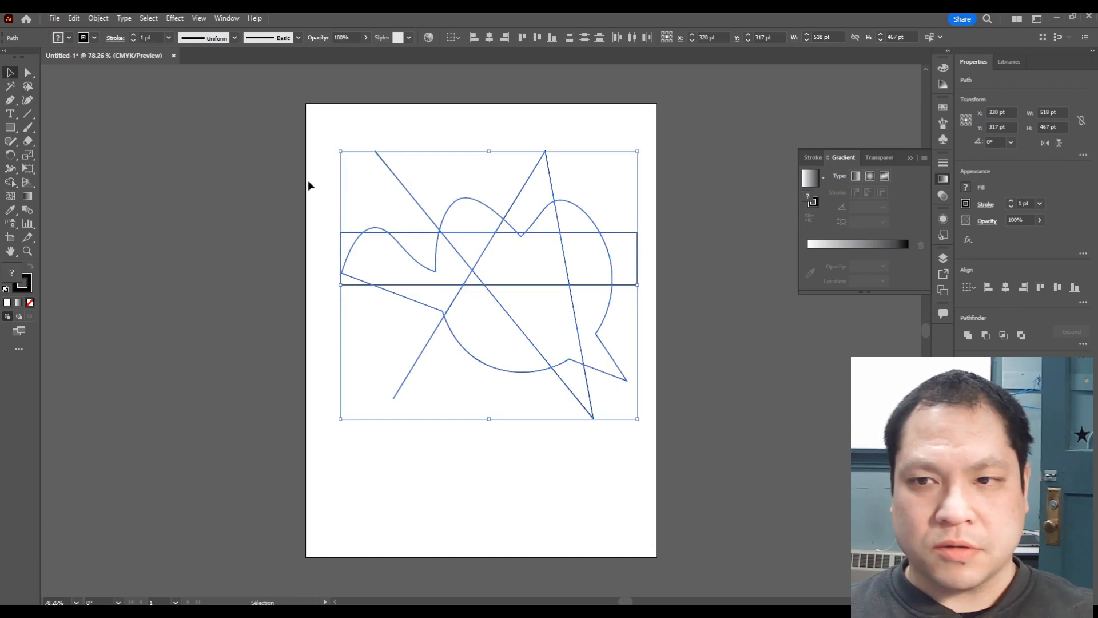
pyautogui.moveTo(459, 218); pyautogui.dragTo(457, 223)
pyautogui.click(328, 230)
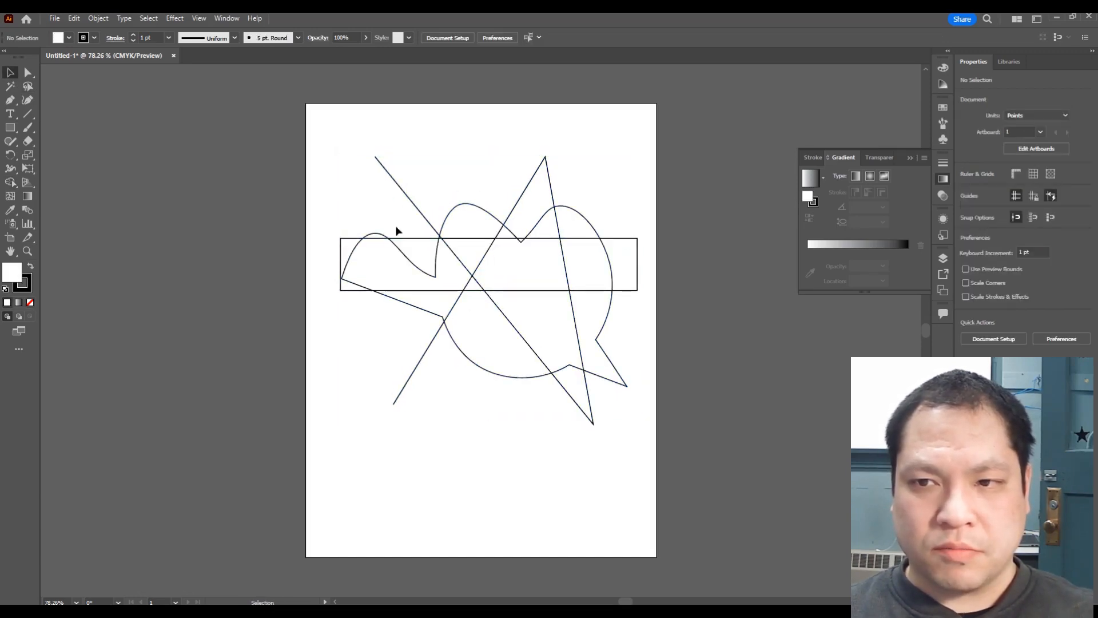
# Step: Drag the small detached curved piece up above the rest of the artwork
pyautogui.click(458, 213)
pyautogui.moveTo(459, 215); pyautogui.dragTo(424, 151)
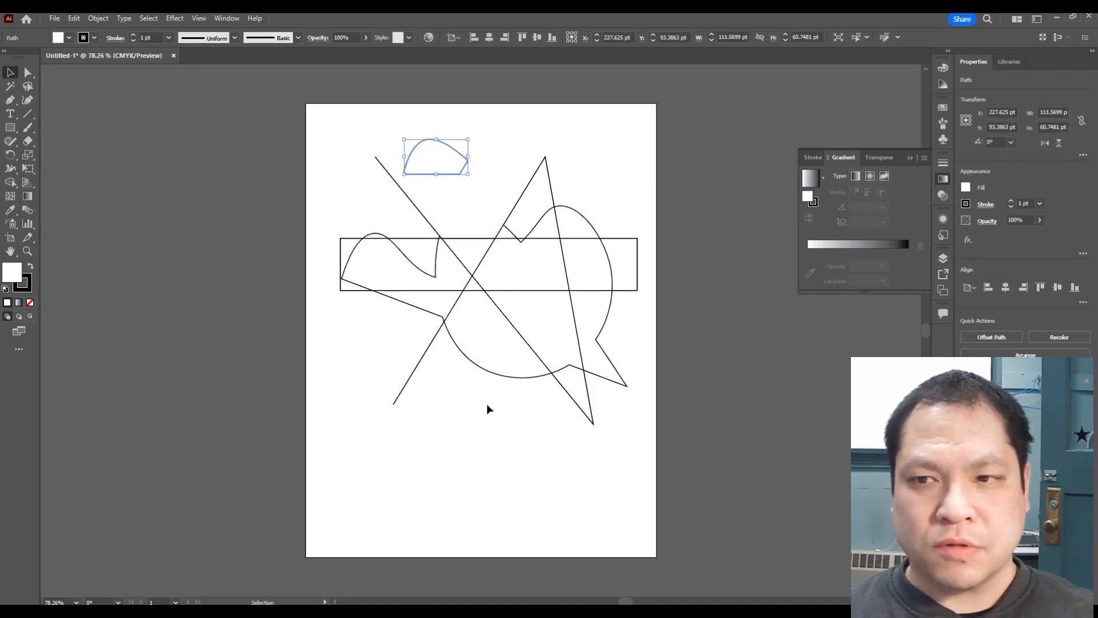
# Step: Shift the large merged shape slightly up and left, then deselect
pyautogui.click(517, 285)
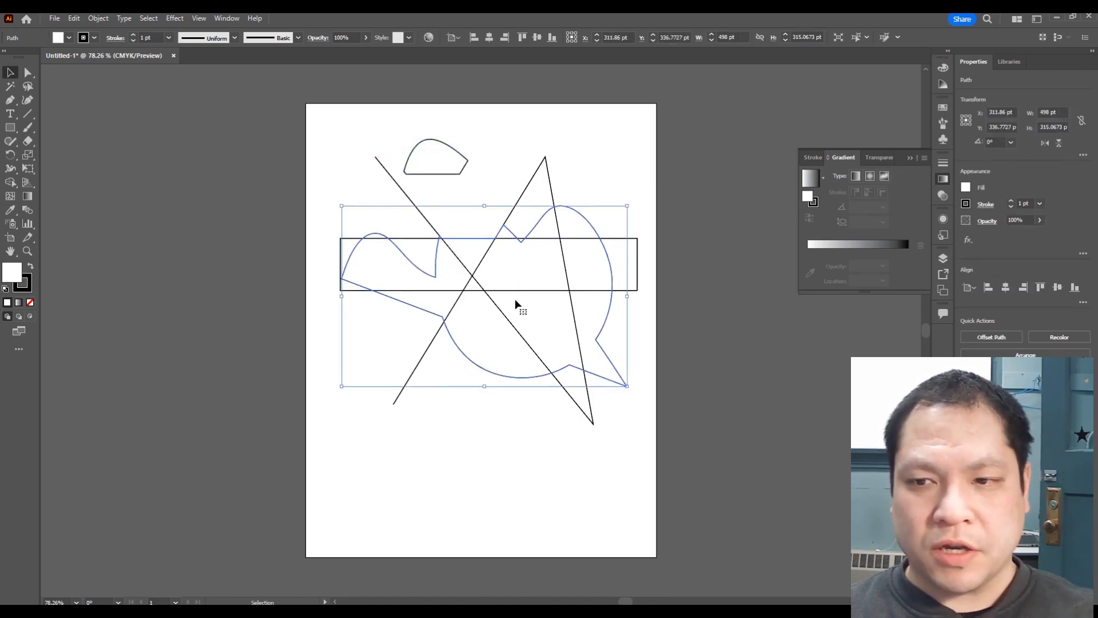
pyautogui.moveTo(495, 372)
pyautogui.mouseDown()
pyautogui.moveTo(513, 370)
pyautogui.moveTo(498, 383)
pyautogui.moveTo(498, 361)
pyautogui.moveTo(488, 366)
pyautogui.mouseUp()
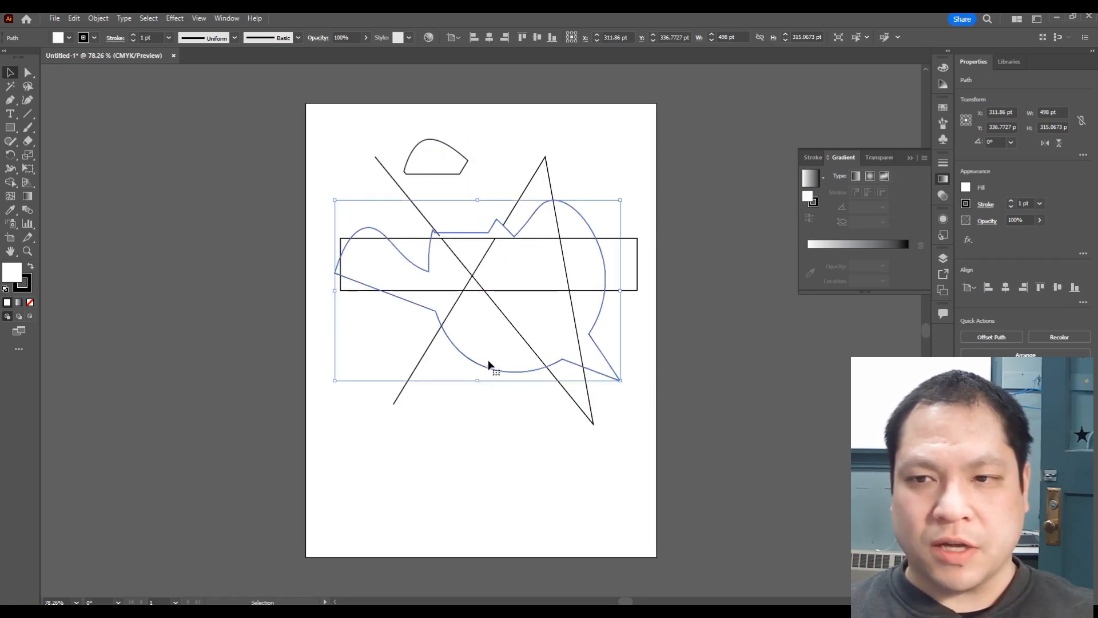
pyautogui.click(505, 479)
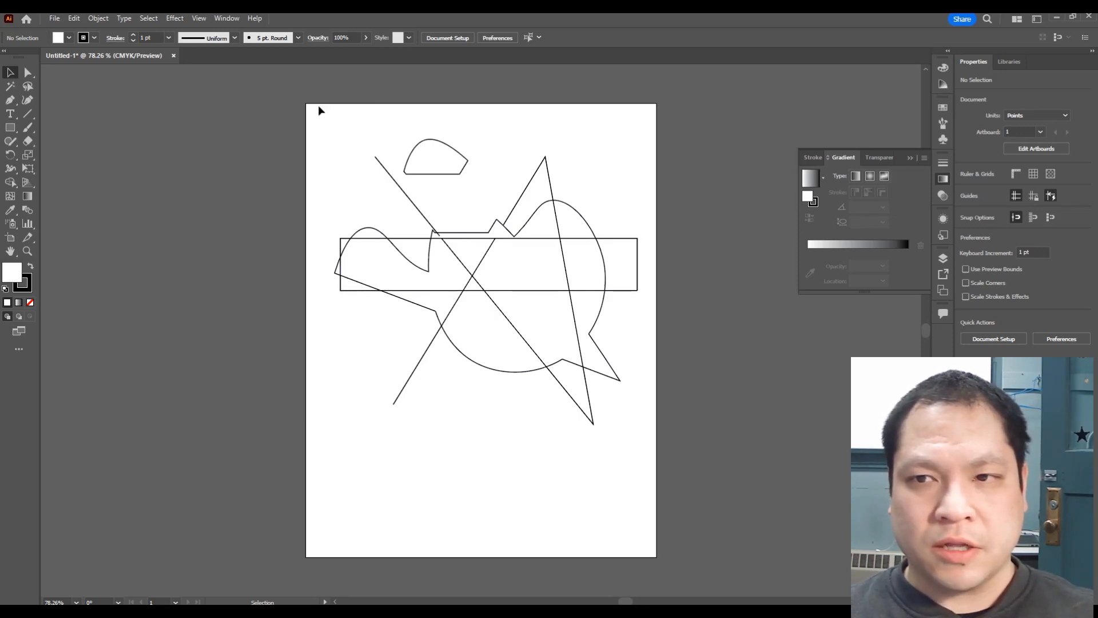
# Step: Select all the artwork and turn it into a Live Paint group with the Live Paint Bucket tool
pyautogui.moveTo(319, 107)
pyautogui.mouseDown()
pyautogui.moveTo(509, 220)
pyautogui.moveTo(652, 491)
pyautogui.mouseUp()
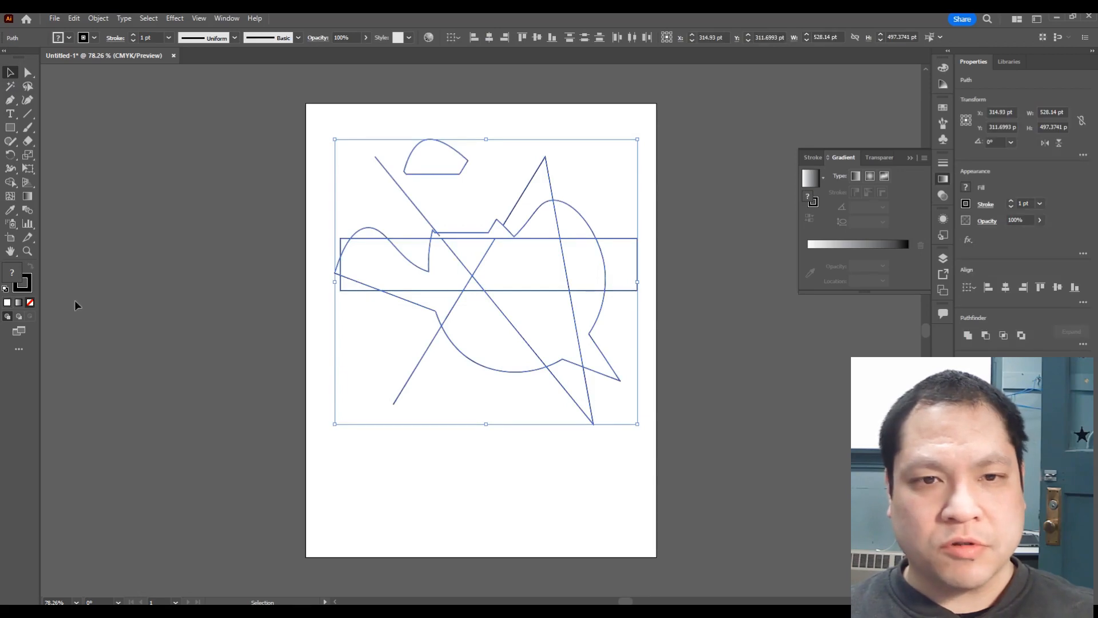
pyautogui.click(9, 183)
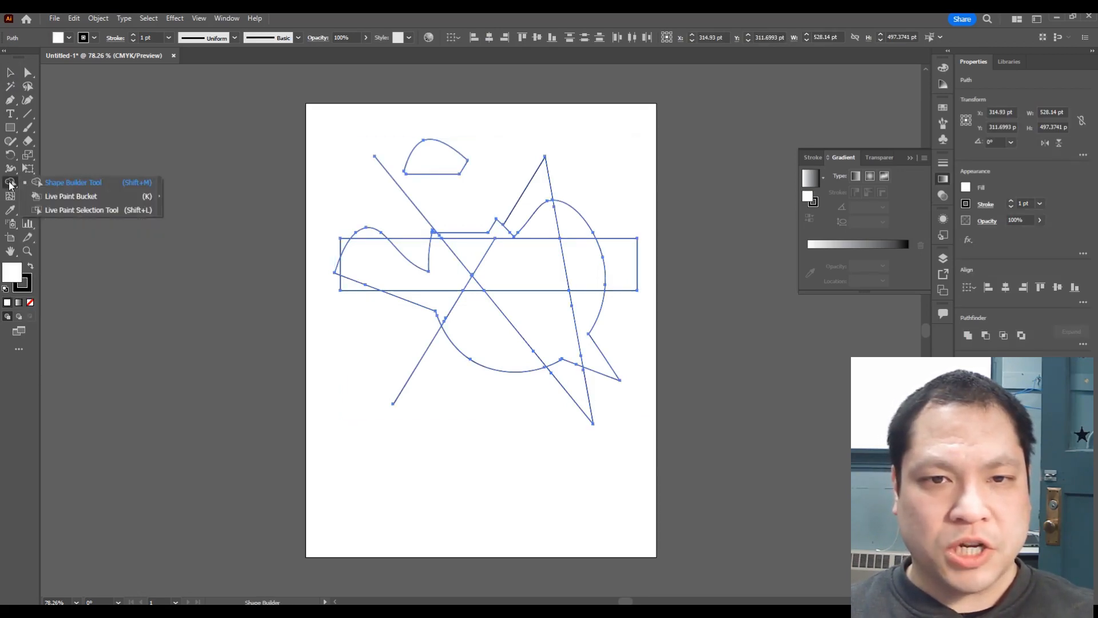
pyautogui.click(96, 198)
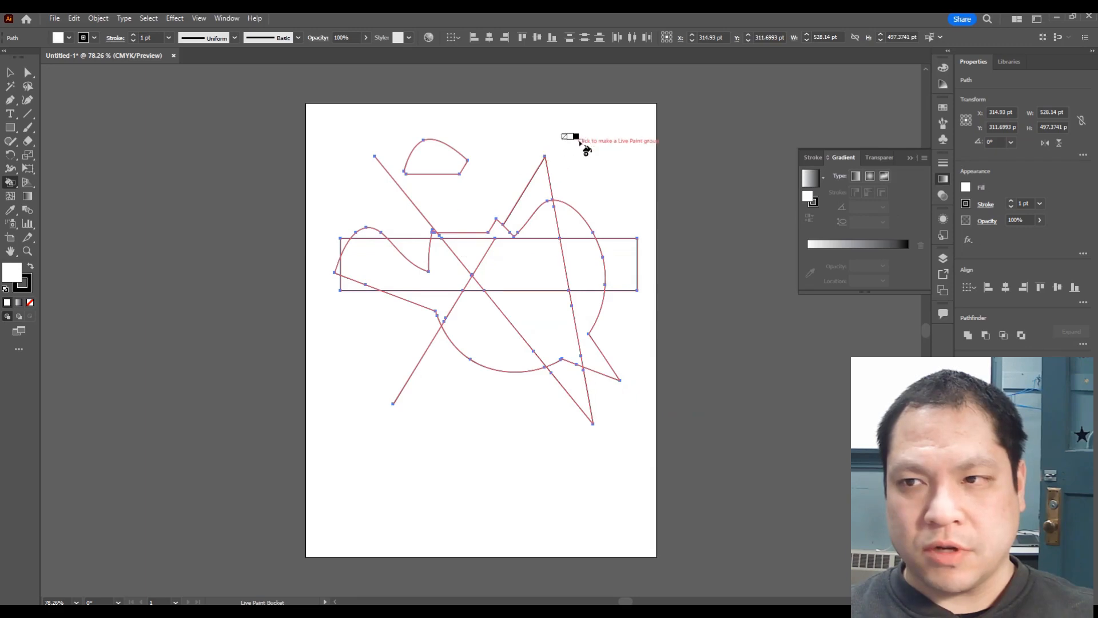
pyautogui.click(580, 143)
# Step: Choose red as the fill color for painting
pyautogui.click(69, 38)
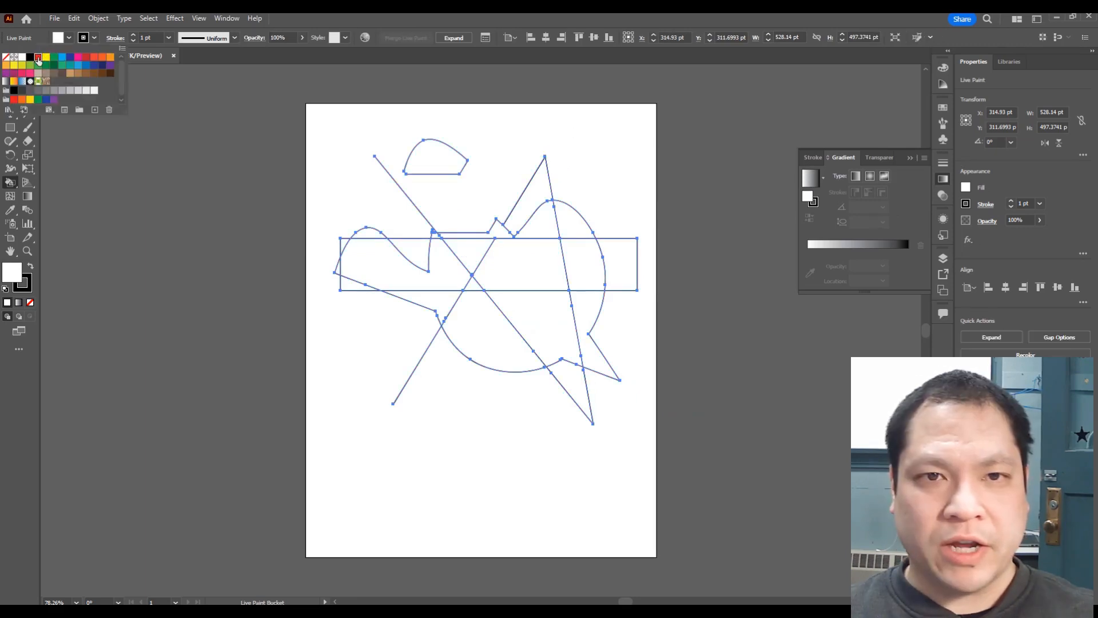
pyautogui.click(38, 58)
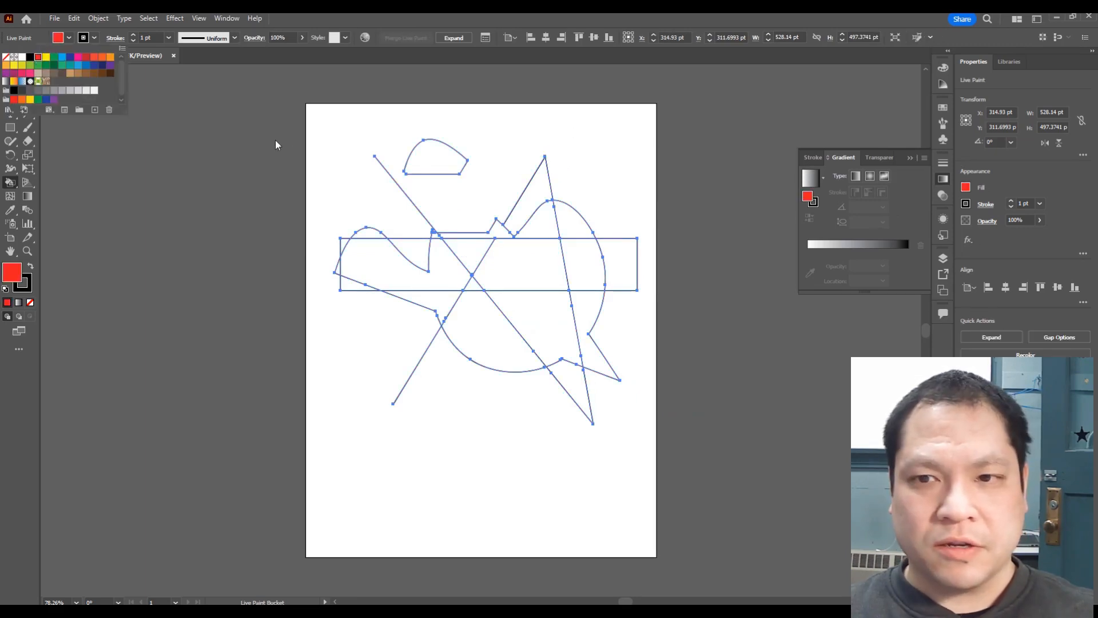
# Step: Paint three regions of the Live Paint group red: the bump above the rectangle, its lower-left corner and the right pointed area
pyautogui.click(261, 183)
pyautogui.click(369, 234)
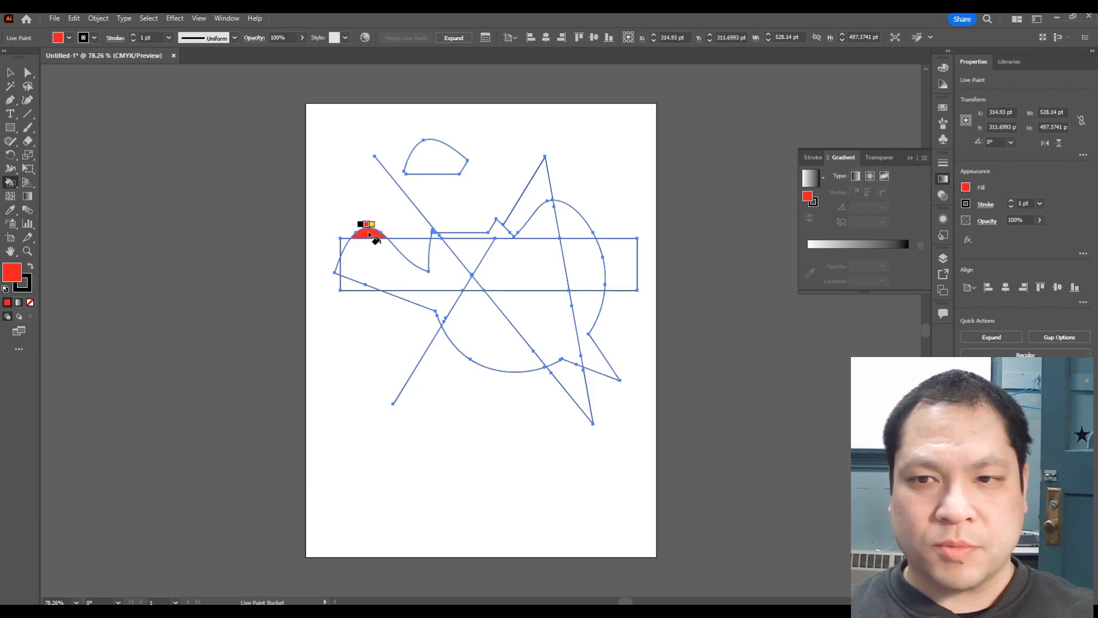
pyautogui.click(351, 284)
pyautogui.click(592, 359)
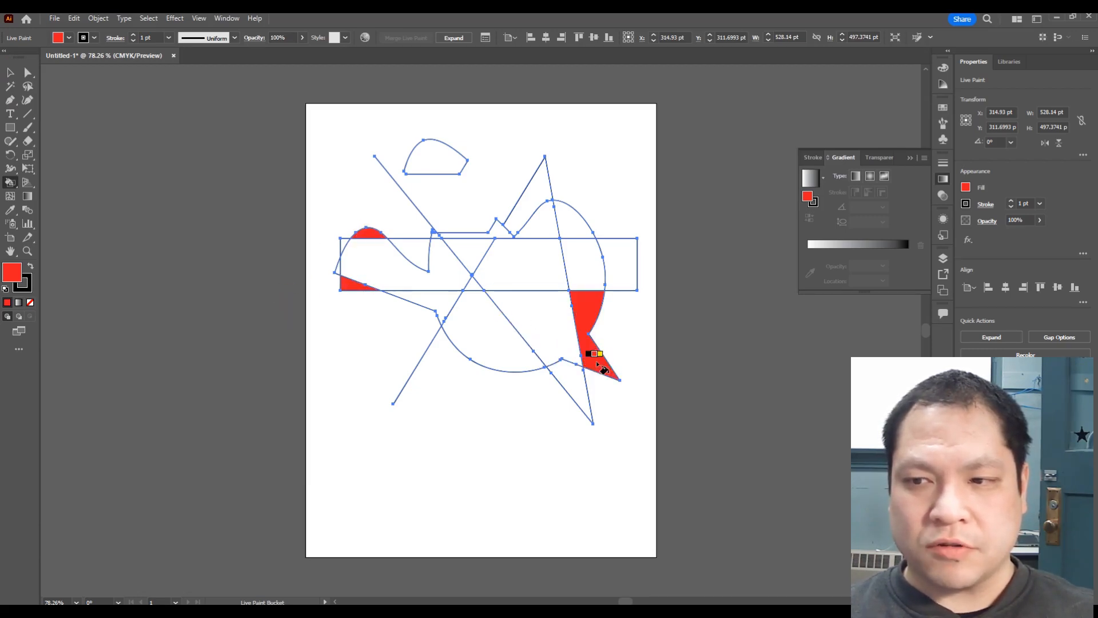
# Step: Switch the fill to teal and paint the lower half-circle region and the upper triangular region
pyautogui.click(69, 38)
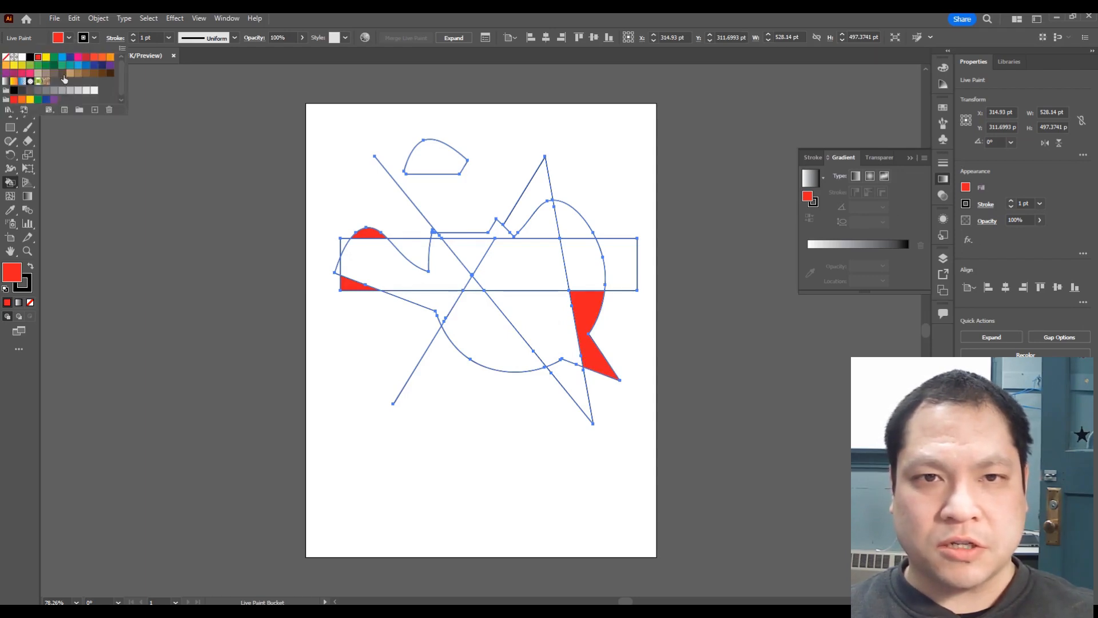
pyautogui.click(69, 66)
pyautogui.click(485, 326)
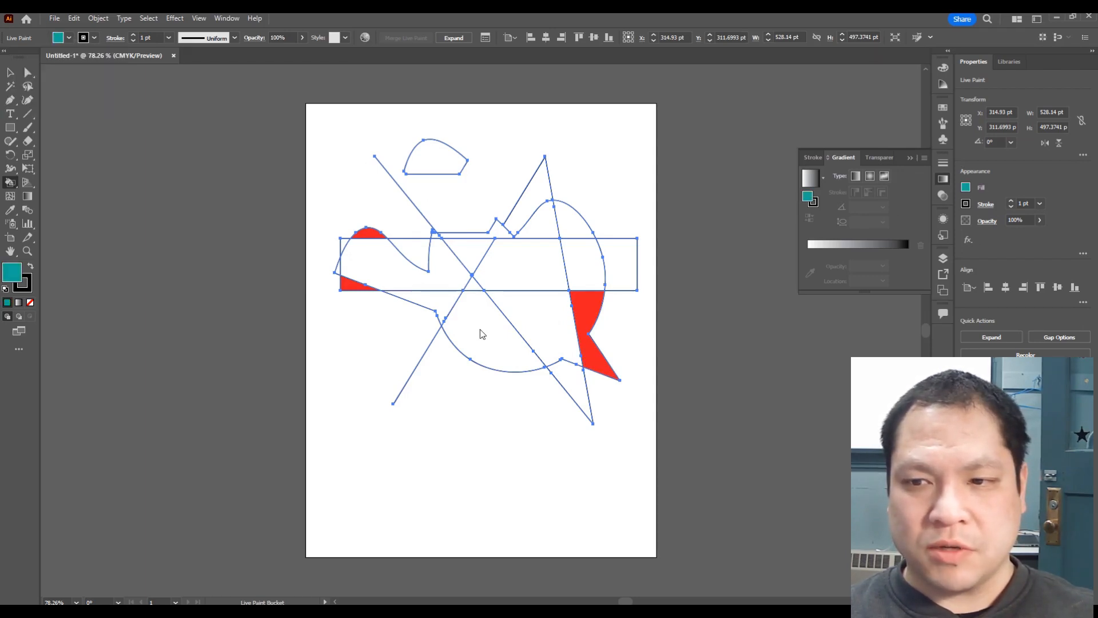
pyautogui.click(488, 343)
pyautogui.click(543, 202)
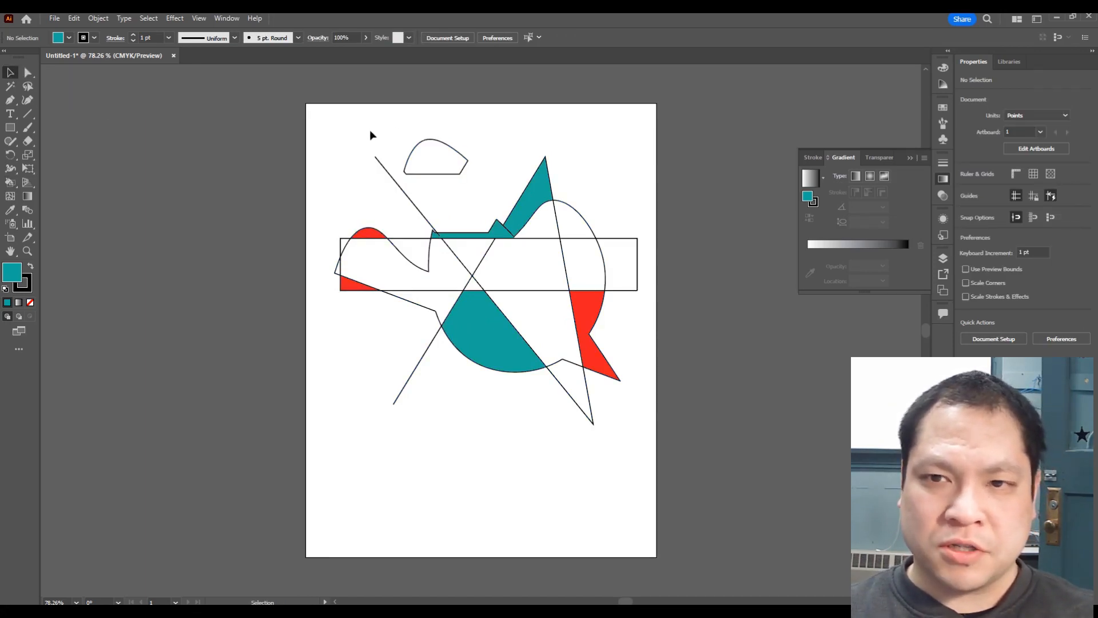
# Step: Select all the artwork on the artboard and delete it
pyautogui.moveTo(322, 121)
pyautogui.mouseDown()
pyautogui.moveTo(617, 246)
pyautogui.moveTo(655, 441)
pyautogui.moveTo(647, 455)
pyautogui.mouseUp()
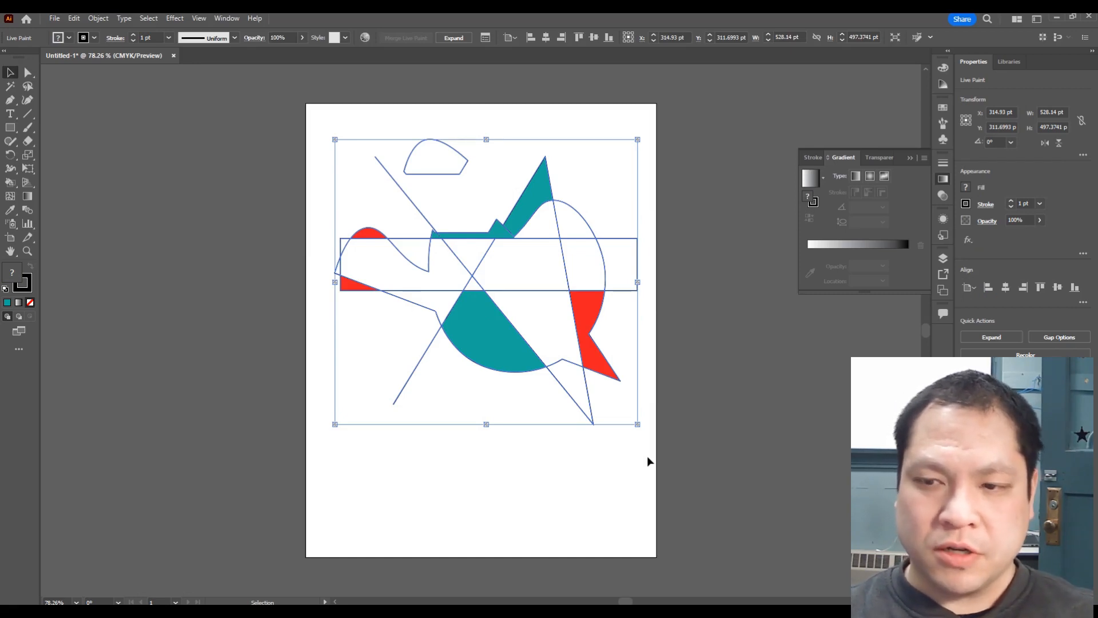
pyautogui.press('Delete')
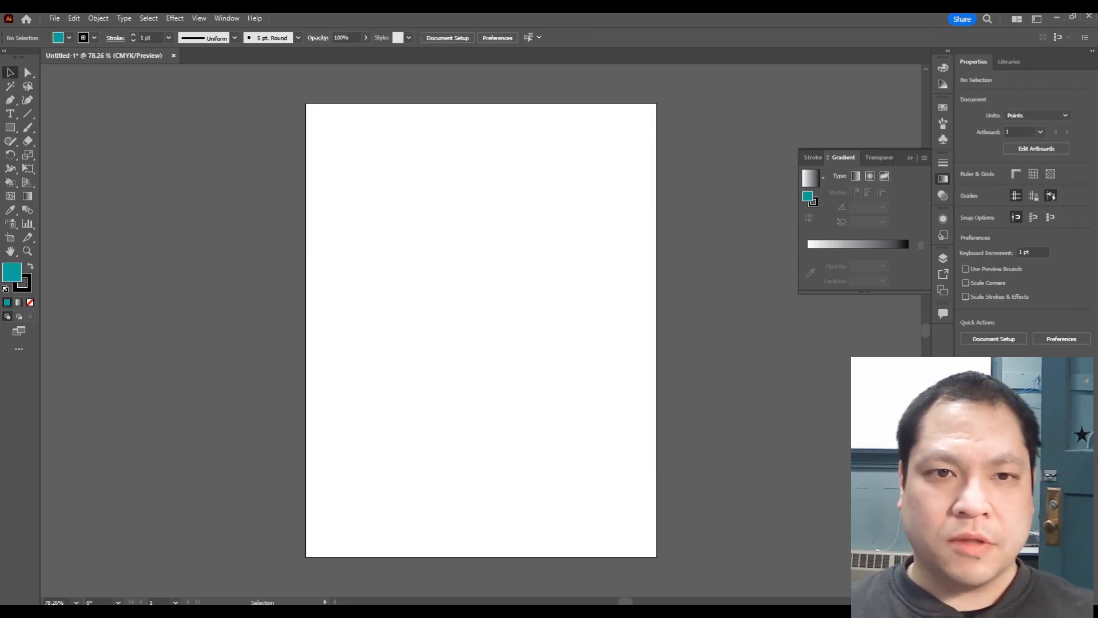
# Step: Draw four small teal rectangles in a row near the top of the artboard with the Rectangle tool
pyautogui.click(11, 127)
pyautogui.moveTo(344, 178); pyautogui.dragTo(378, 202)
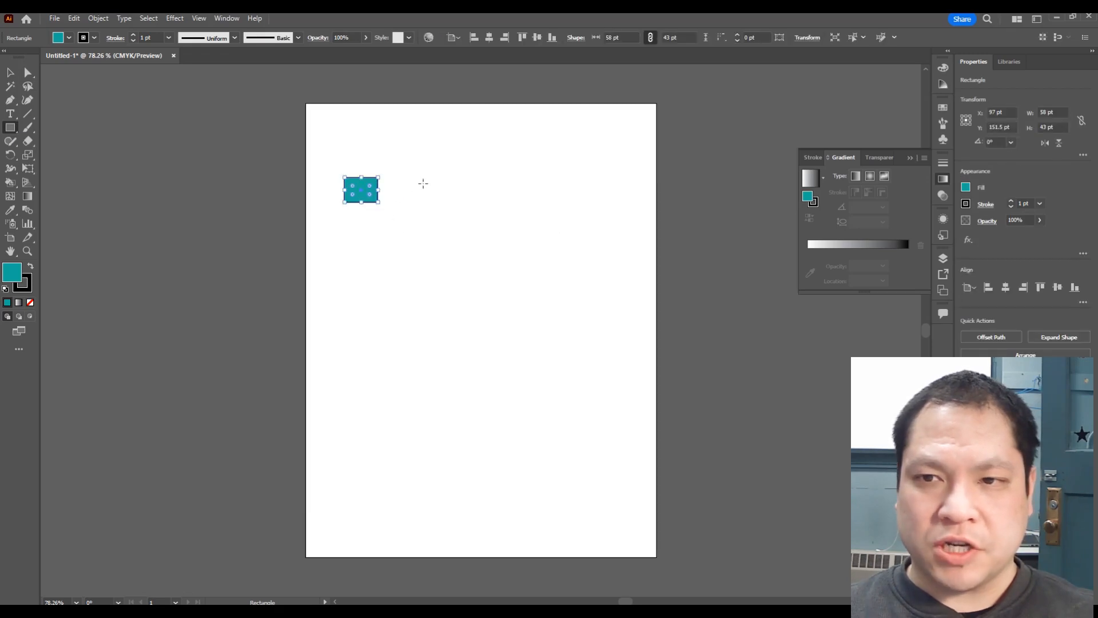
pyautogui.moveTo(428, 177); pyautogui.dragTo(471, 214)
pyautogui.moveTo(521, 181)
pyautogui.mouseDown()
pyautogui.moveTo(546, 206)
pyautogui.moveTo(599, 190)
pyautogui.mouseUp()
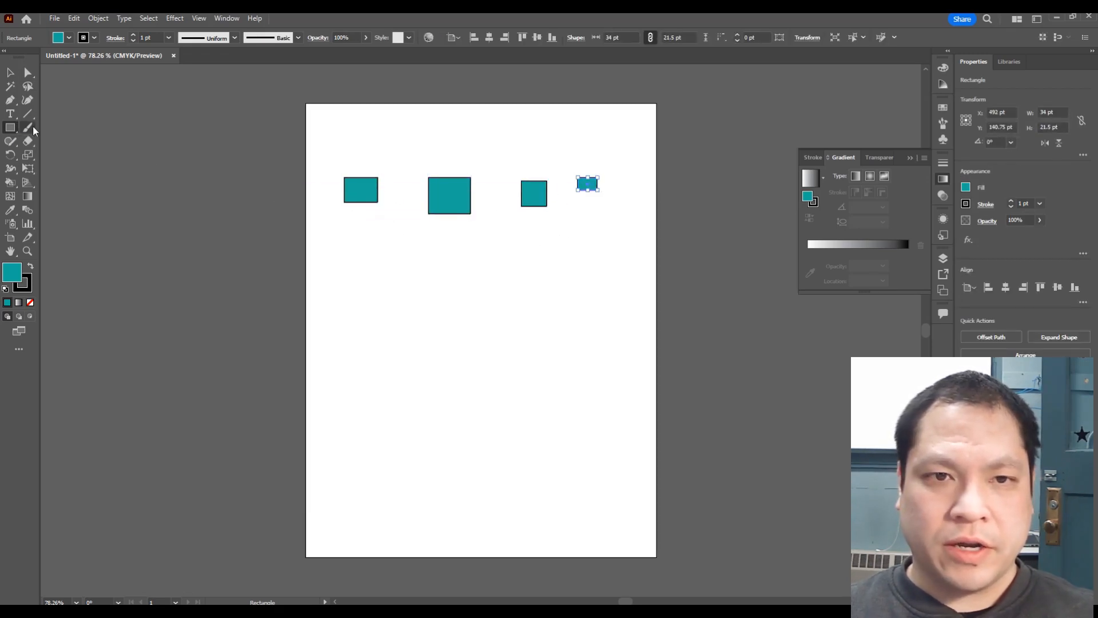
# Step: Switch the fill to pink and draw five pink rectangles of various sizes below the teal ones
pyautogui.click(72, 42)
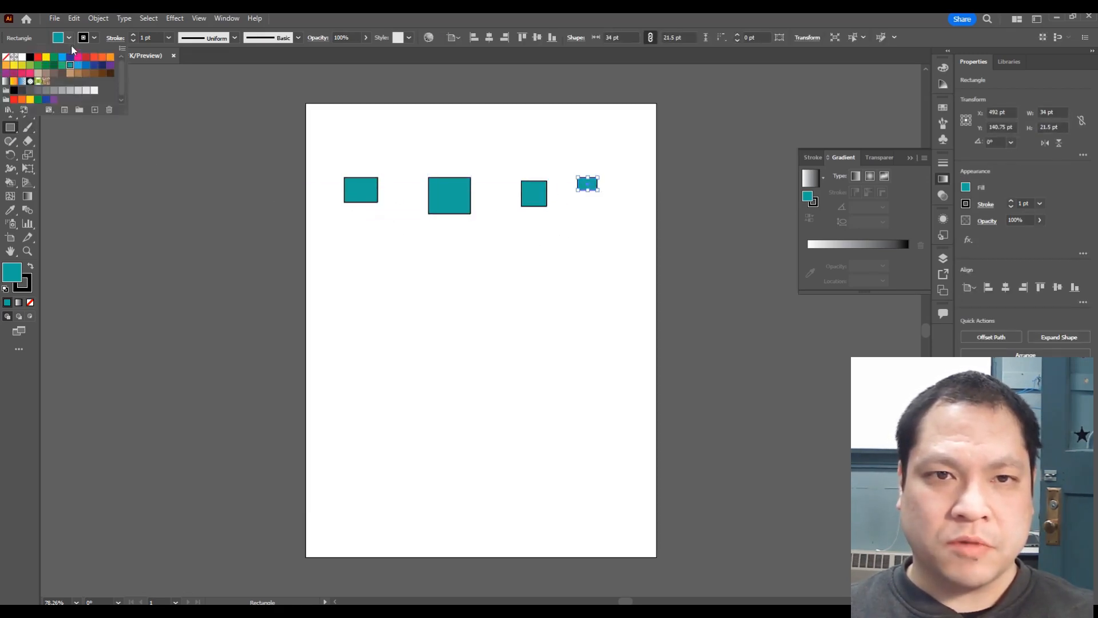
pyautogui.click(30, 77)
pyautogui.moveTo(353, 298); pyautogui.dragTo(436, 365)
pyautogui.moveTo(461, 330); pyautogui.dragTo(506, 369)
pyautogui.moveTo(567, 316); pyautogui.dragTo(598, 352)
pyautogui.moveTo(538, 276); pyautogui.dragTo(562, 288)
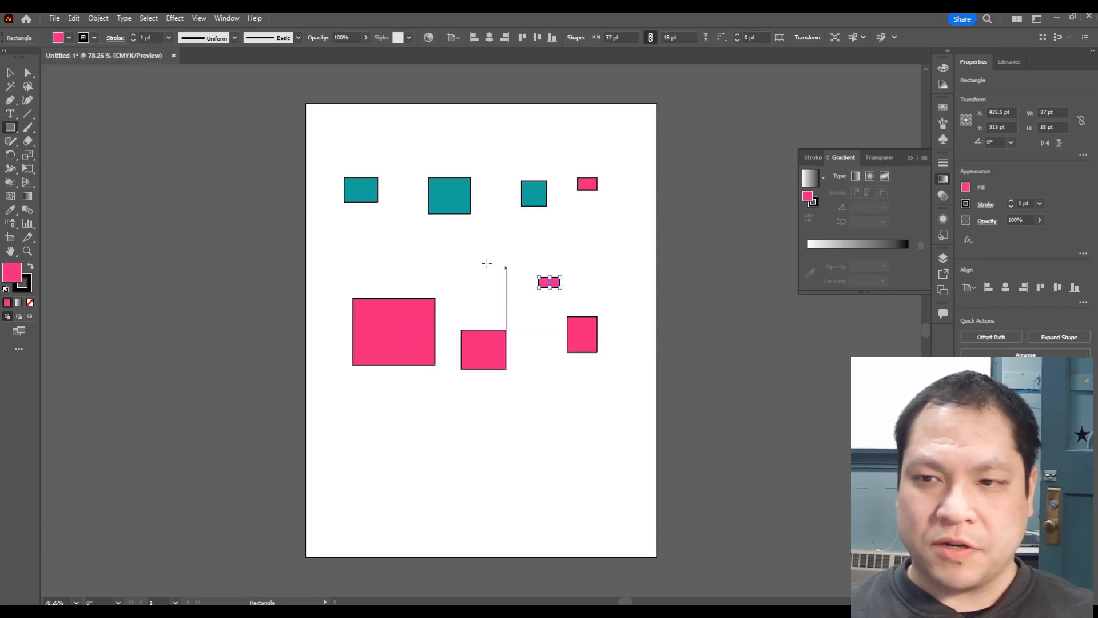
pyautogui.moveTo(470, 259); pyautogui.dragTo(500, 288)
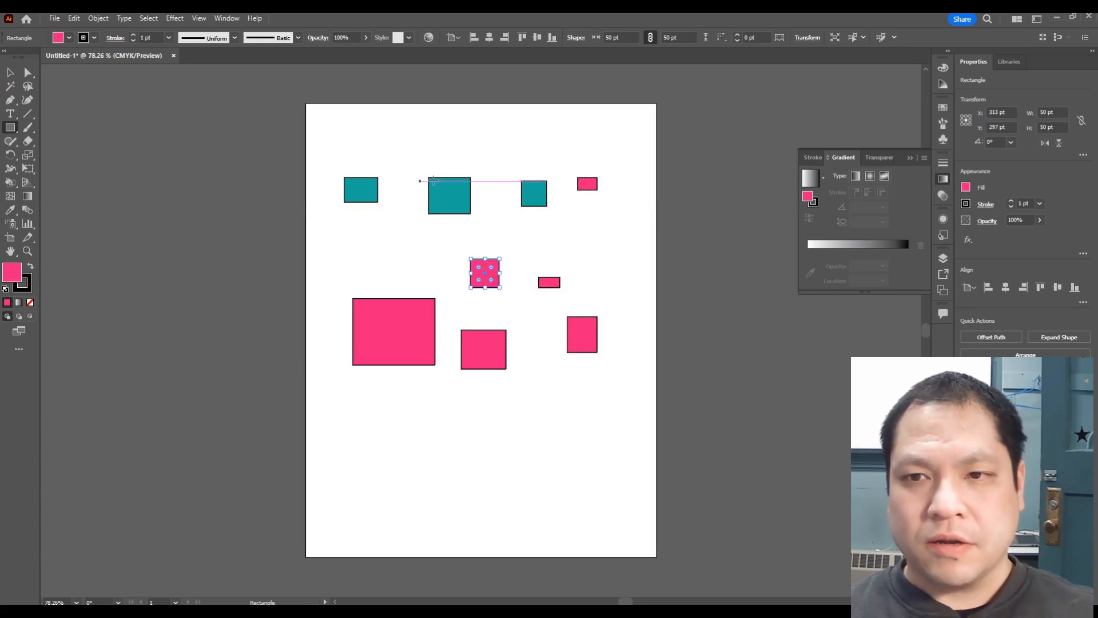
pyautogui.click(313, 142)
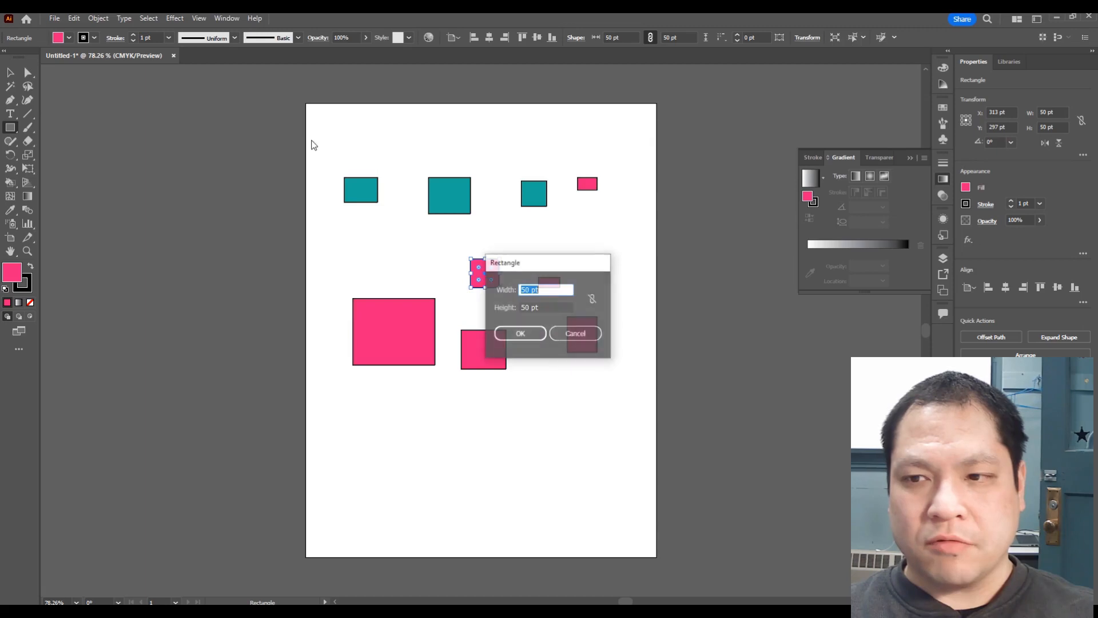
pyautogui.click(575, 334)
pyautogui.moveTo(474, 213); pyautogui.dragTo(475, 212)
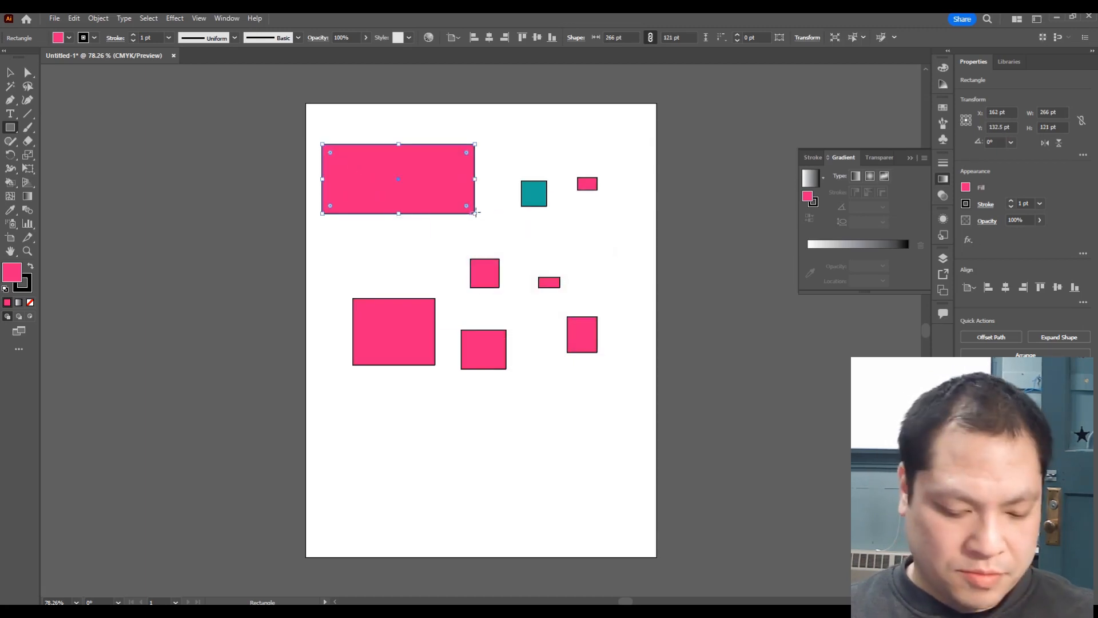
pyautogui.hotkey('ctrl', 'z')
# Step: Nudge the leftmost teal rectangle slightly right and down
pyautogui.click(10, 73)
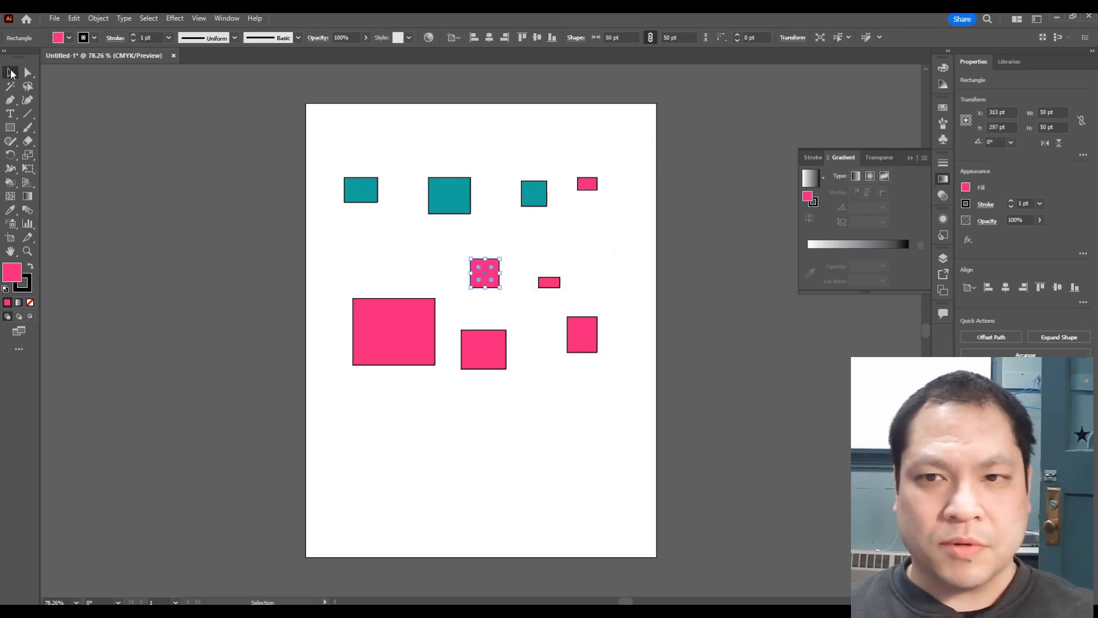
pyautogui.moveTo(325, 147); pyautogui.dragTo(562, 240)
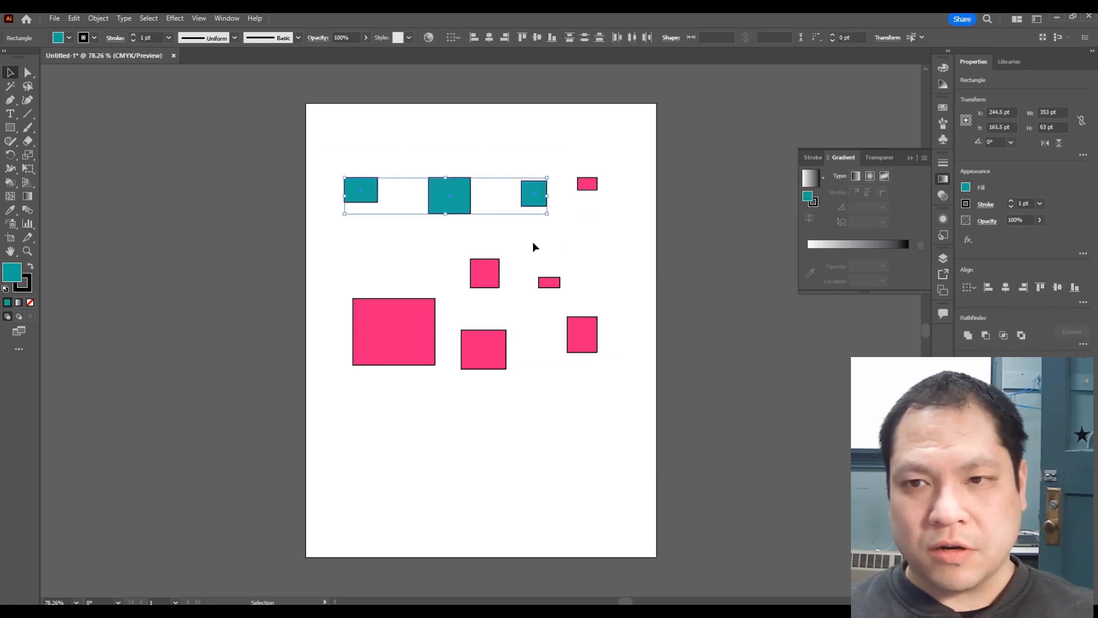
pyautogui.click(137, 151)
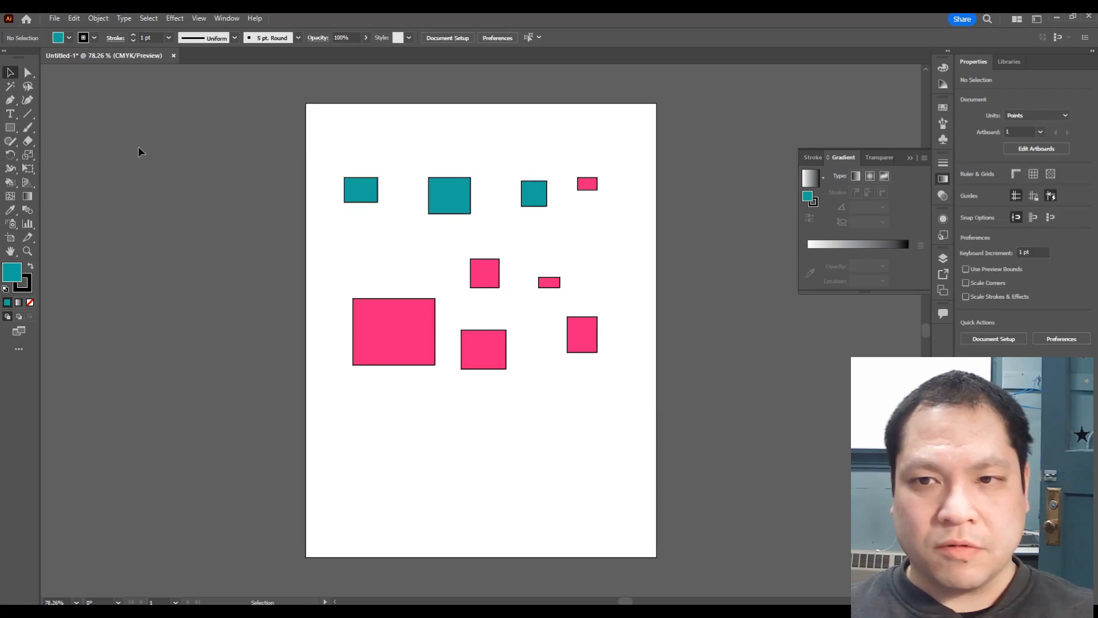
pyautogui.click(371, 191)
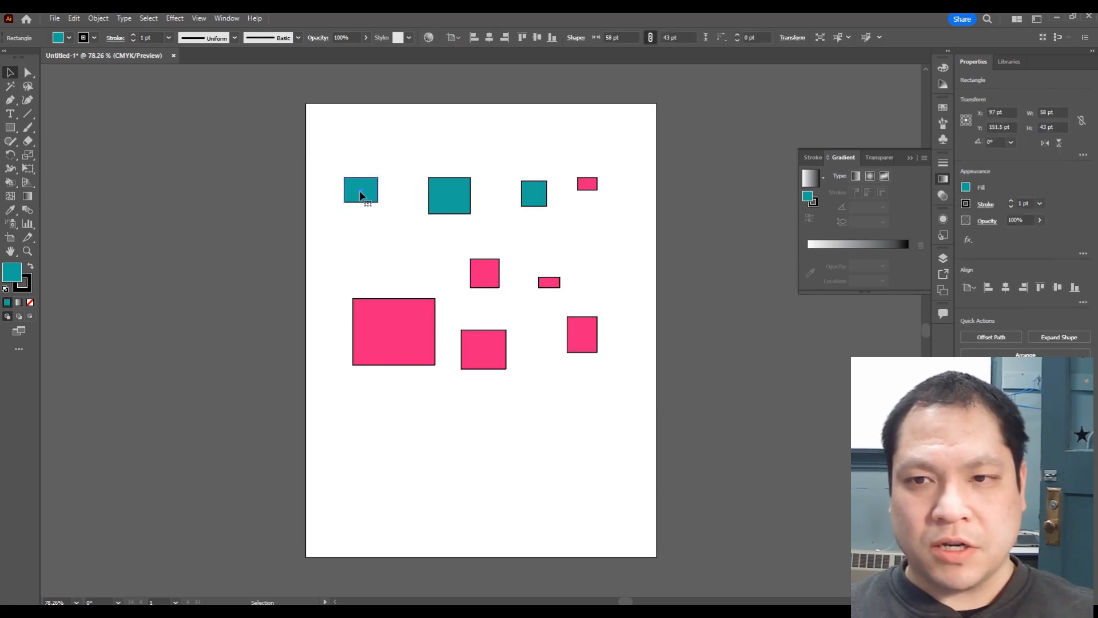
pyautogui.moveTo(363, 191)
pyautogui.mouseDown()
pyautogui.moveTo(368, 175)
pyautogui.moveTo(366, 197)
pyautogui.mouseUp()
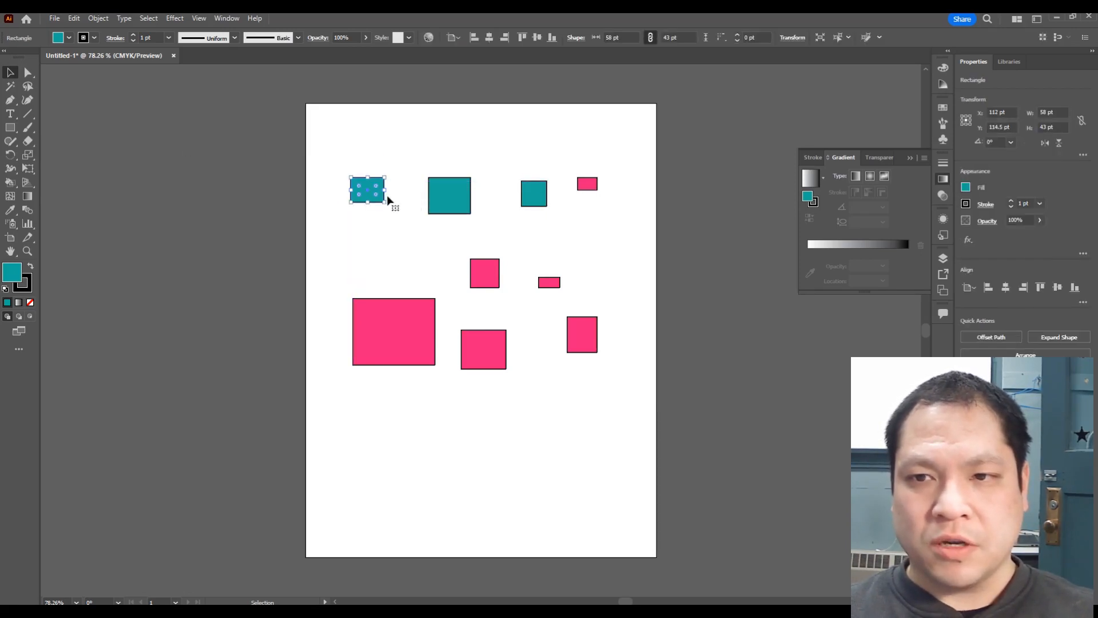
# Step: Select the three left teal rectangles and group them
pyautogui.click(320, 145)
pyautogui.moveTo(320, 145); pyautogui.dragTo(562, 236)
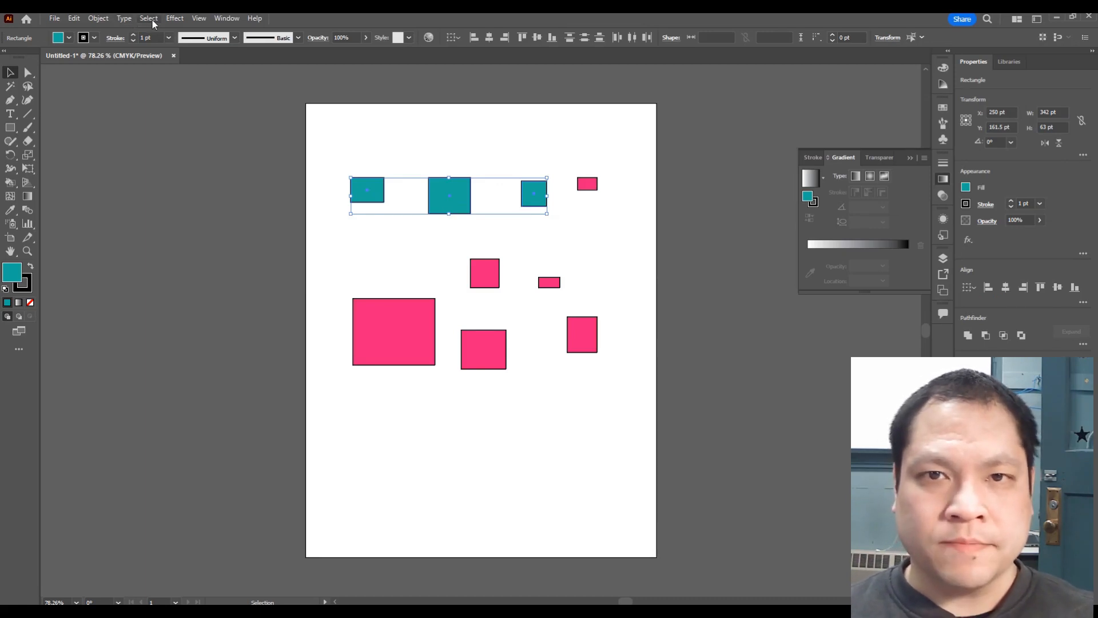
pyautogui.click(98, 18)
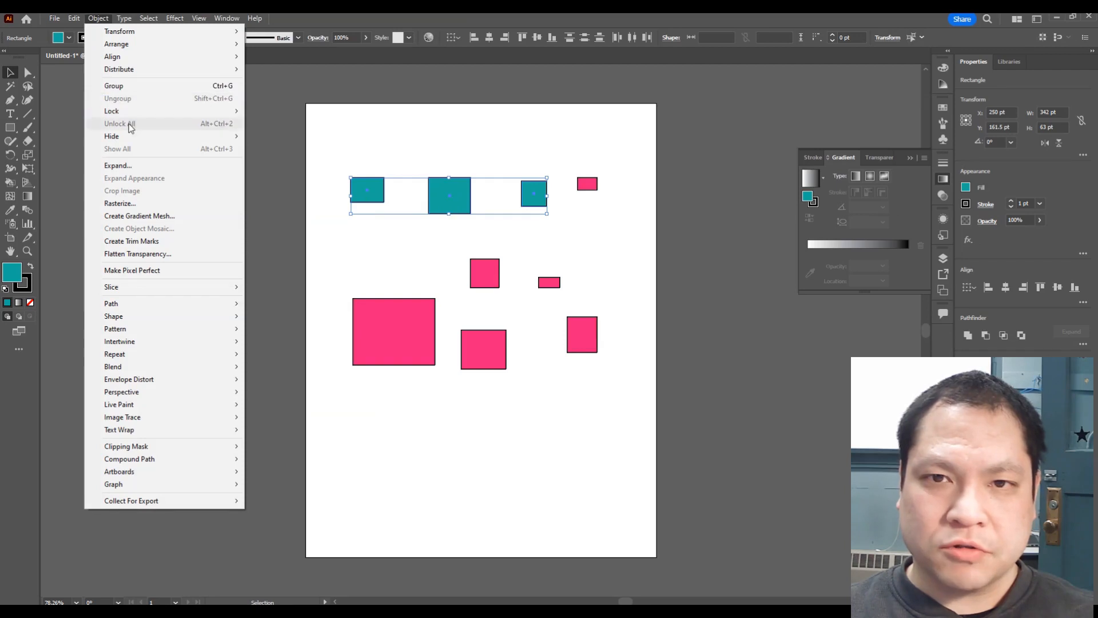
pyautogui.click(143, 86)
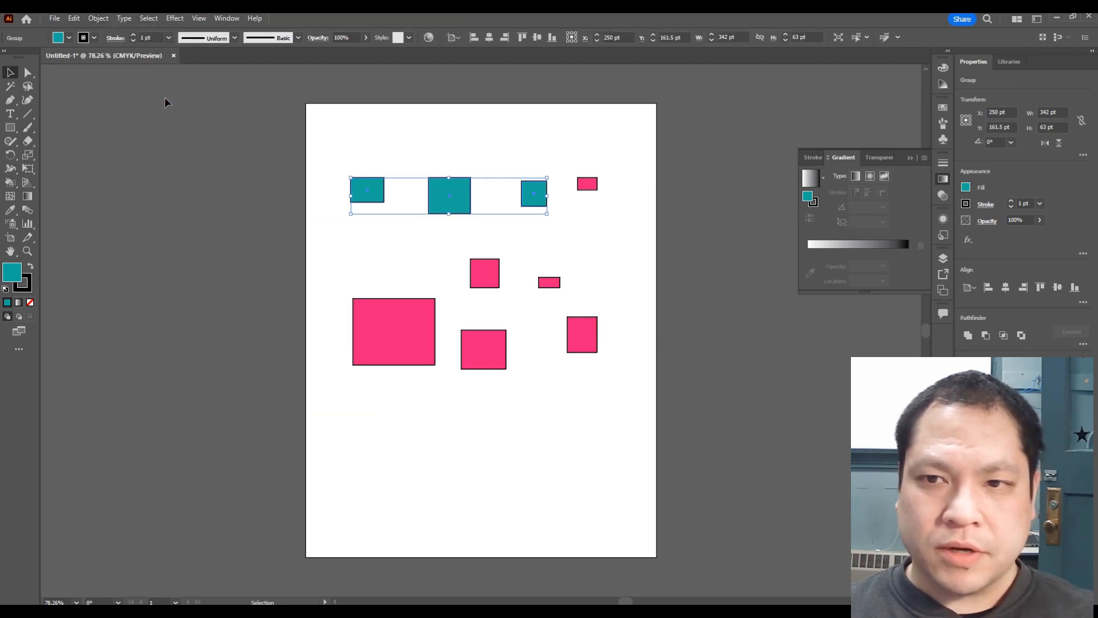
# Step: Move the grouped teal rectangles slightly down and left, then deselect
pyautogui.click(337, 255)
pyautogui.moveTo(450, 197); pyautogui.dragTo(429, 214)
pyautogui.click(539, 196)
pyautogui.click(530, 268)
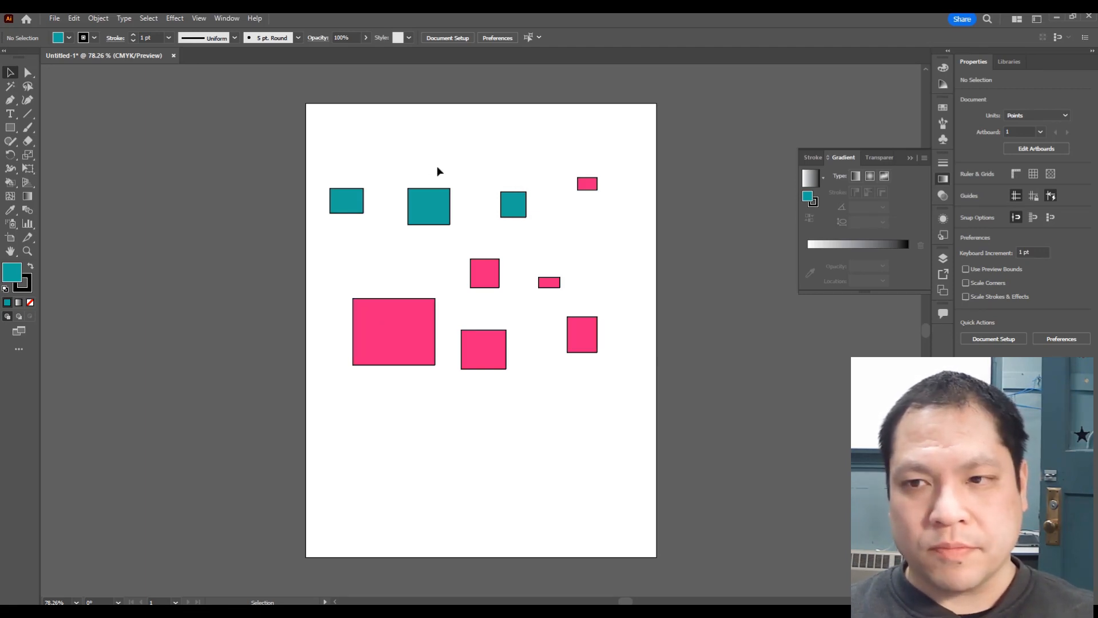
# Step: Open the Layers panel, inspect the objects inside Layer 1, and create a new layer
pyautogui.click(944, 260)
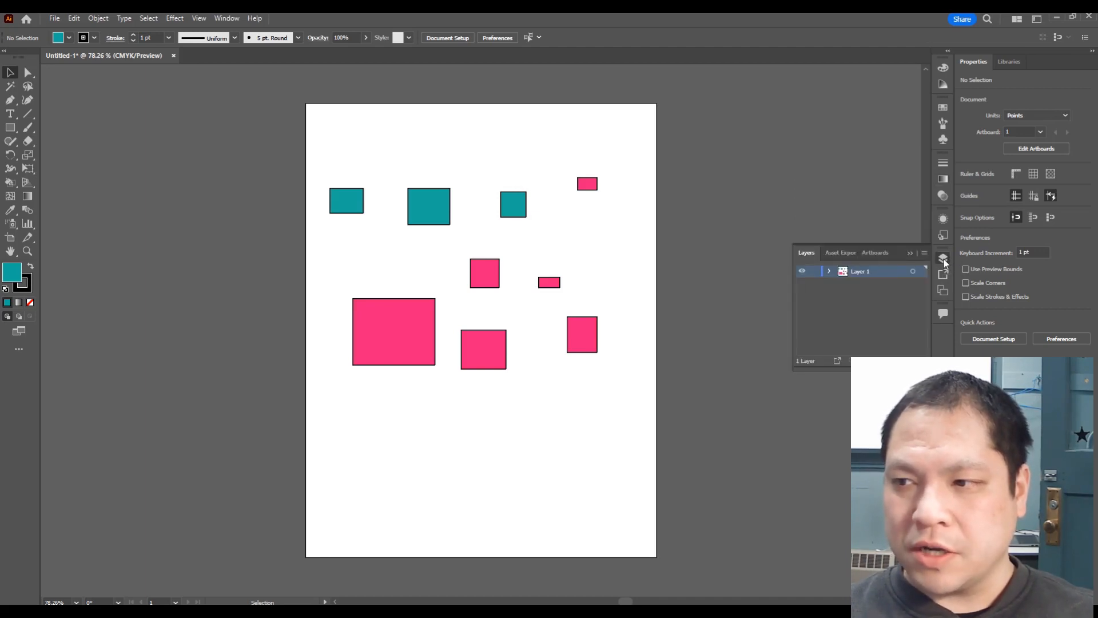
pyautogui.click(829, 271)
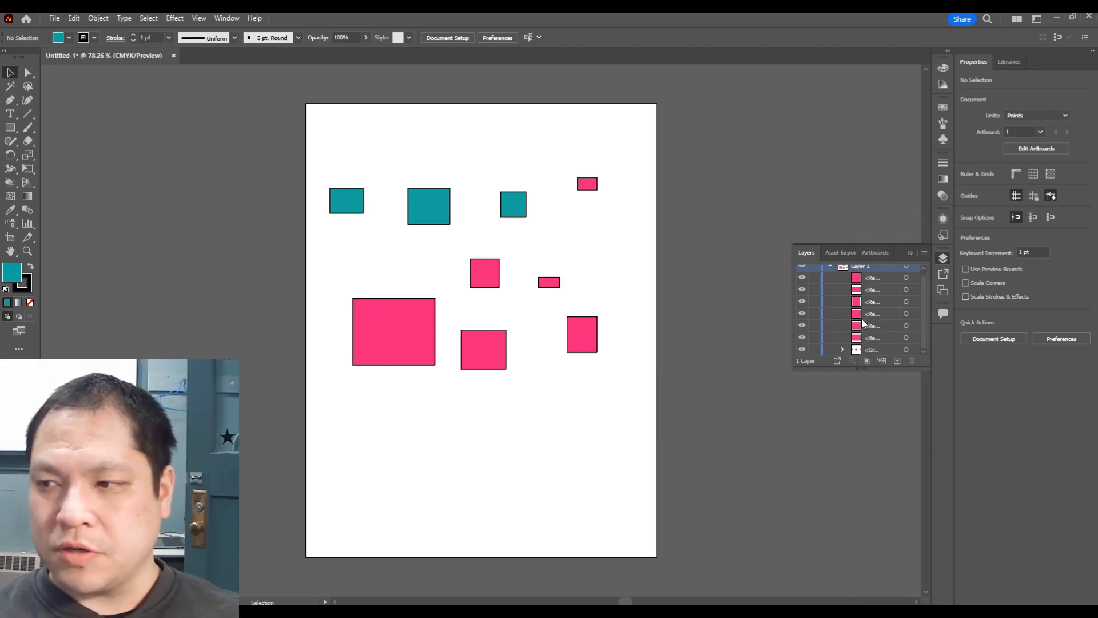
pyautogui.click(830, 271)
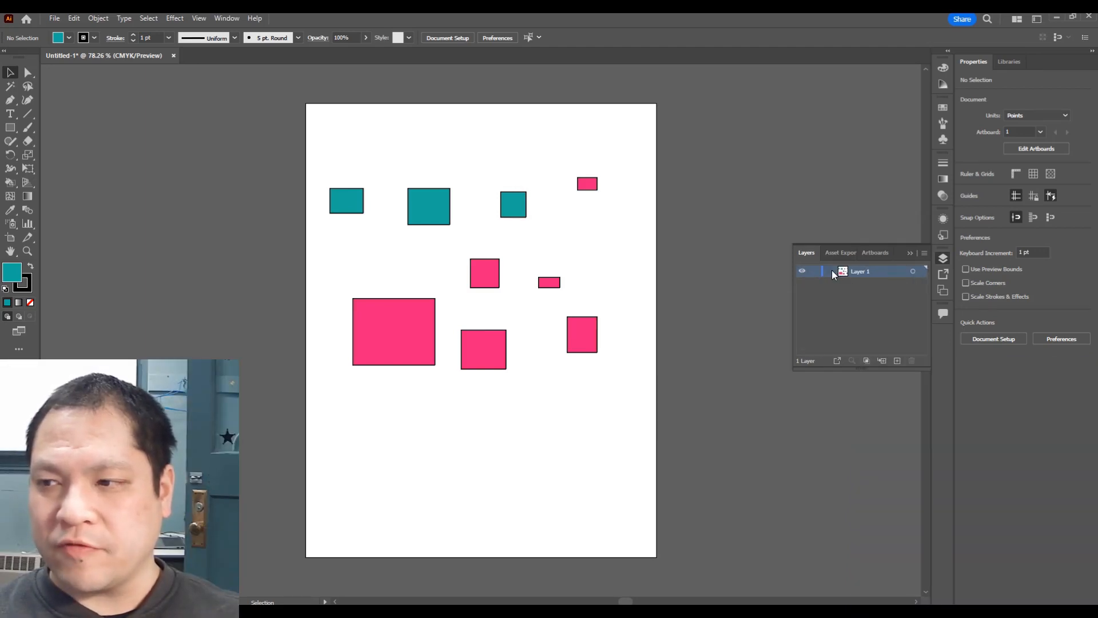
pyautogui.click(830, 271)
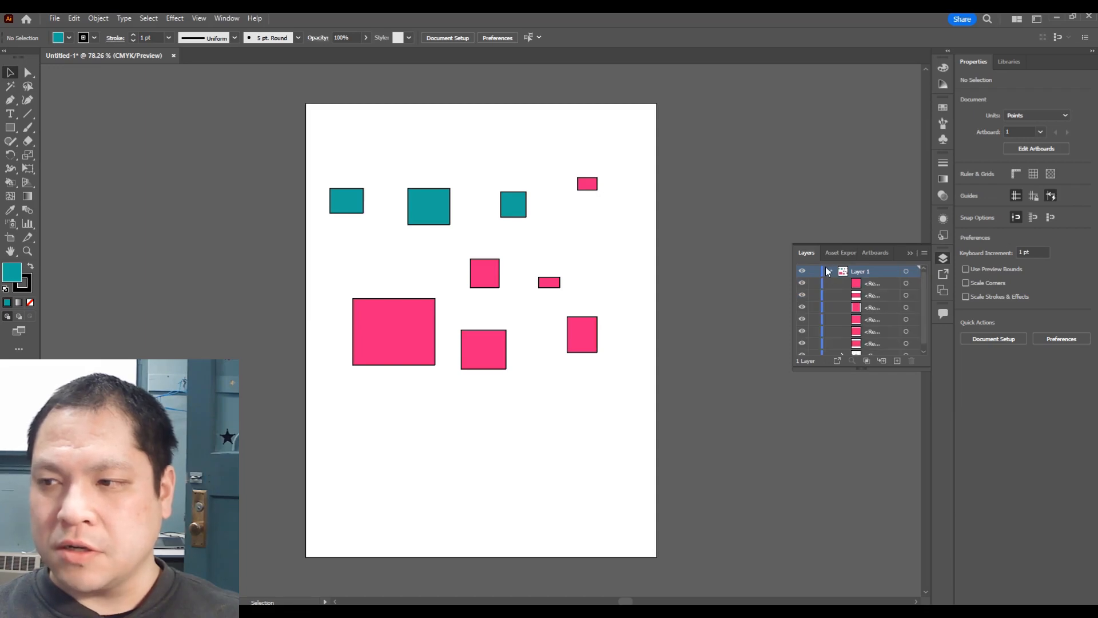
pyautogui.click(830, 271)
pyautogui.click(830, 272)
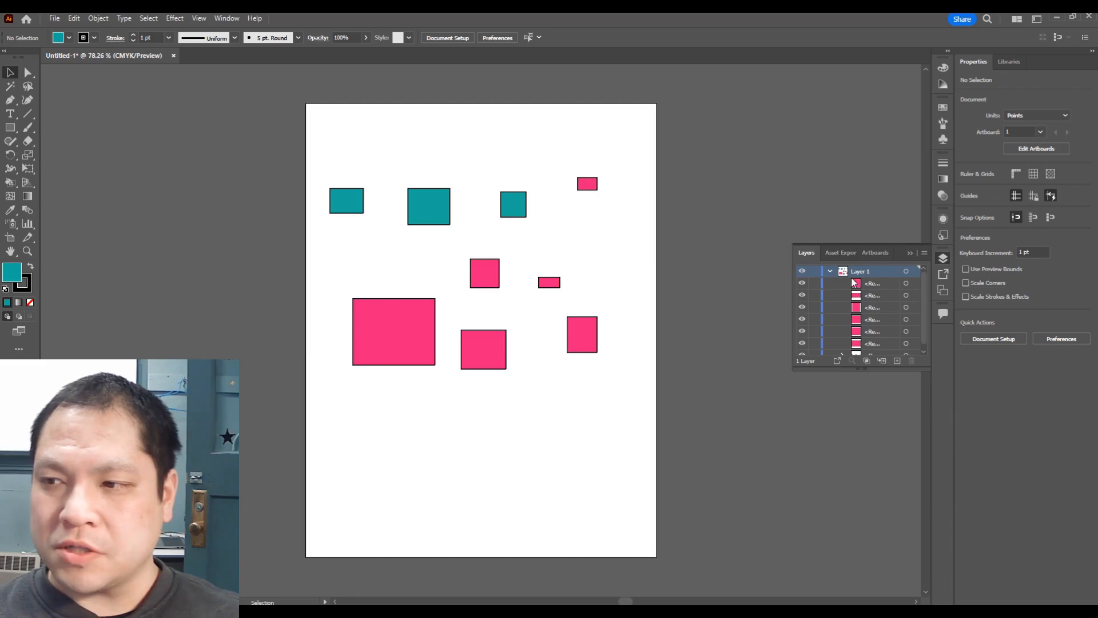
pyautogui.click(830, 271)
pyautogui.click(829, 271)
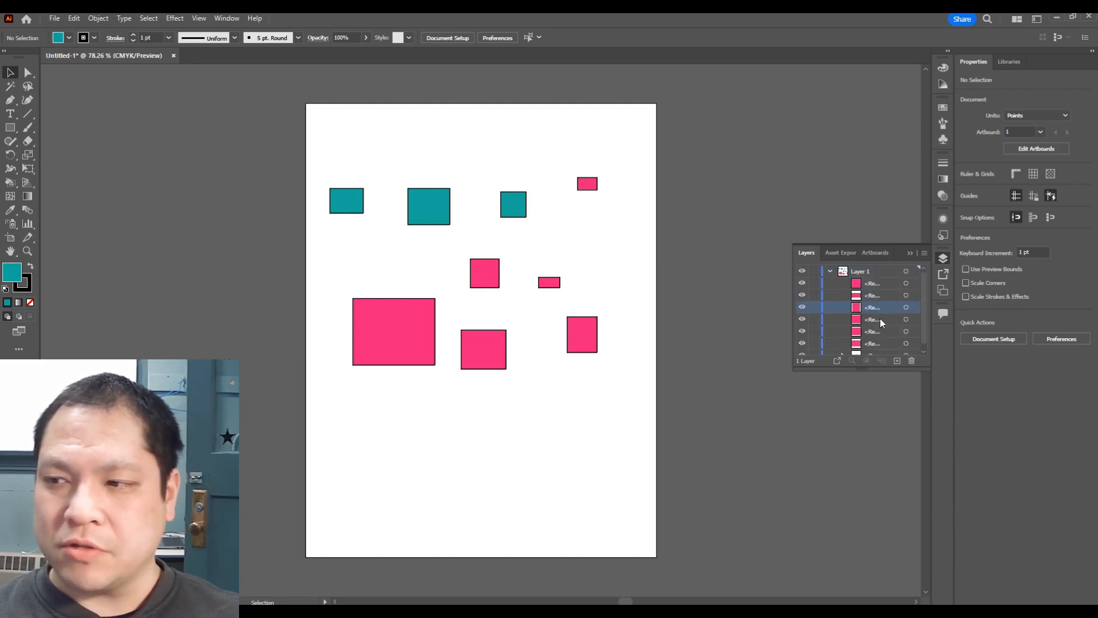
pyautogui.click(830, 271)
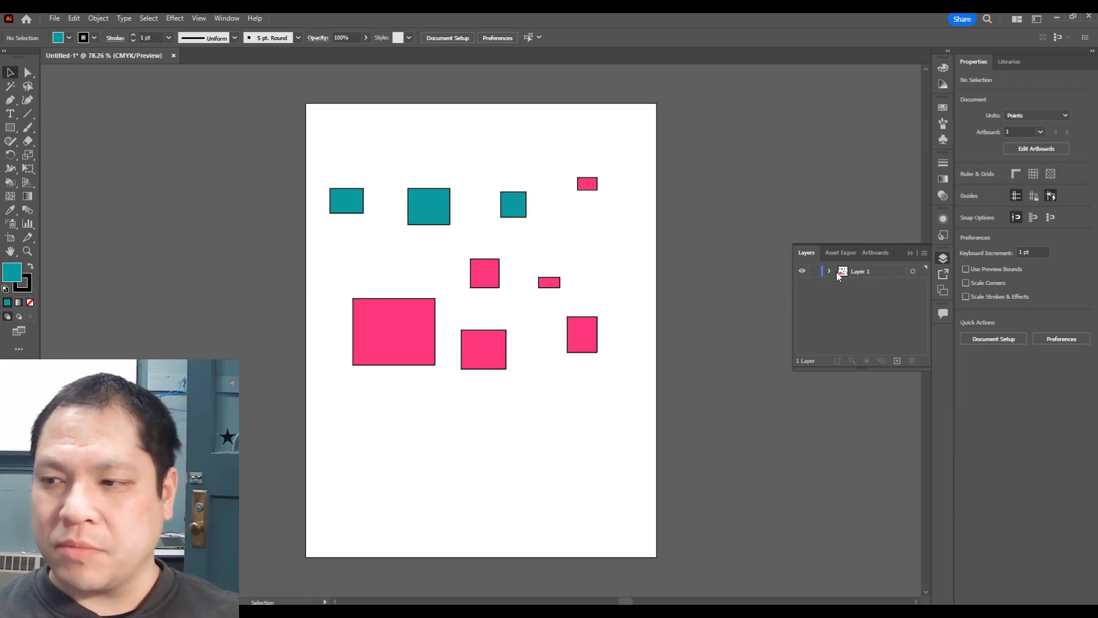
pyautogui.click(897, 361)
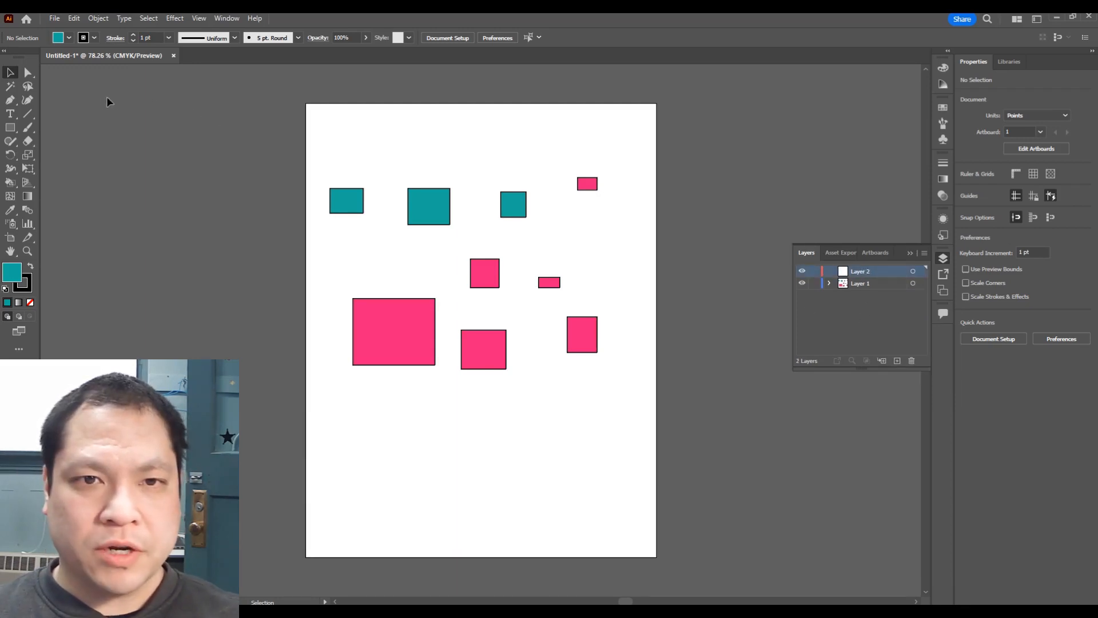
# Step: Draw a smile curve with the Curvature tool inside the large pink rectangle, styled with no fill and a 13 pt stroke
pyautogui.click(27, 99)
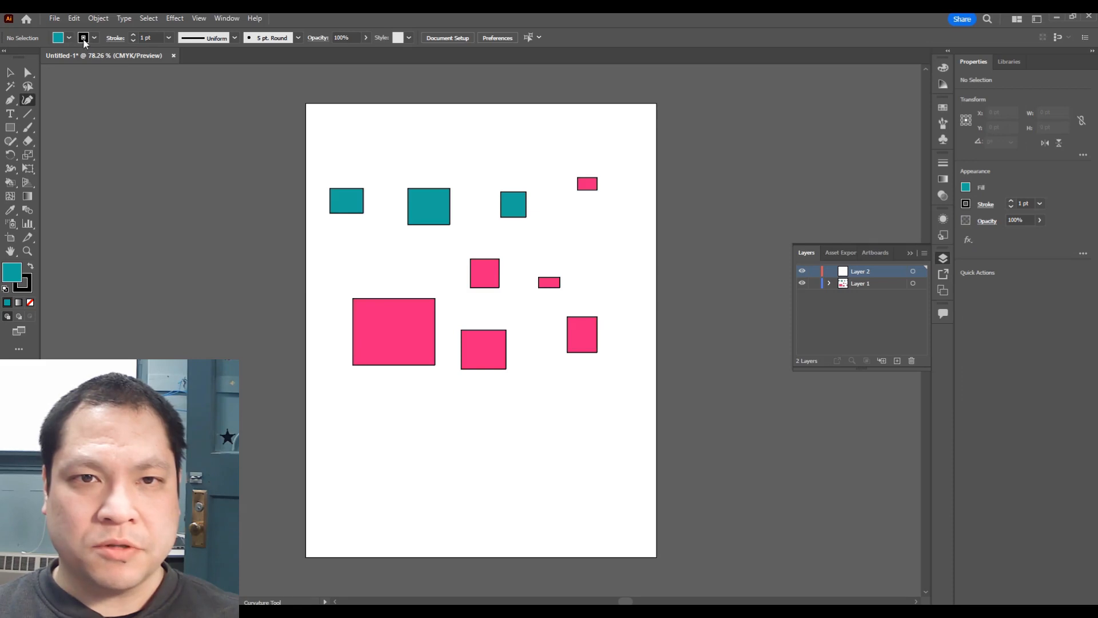
pyautogui.click(68, 38)
pyautogui.click(30, 57)
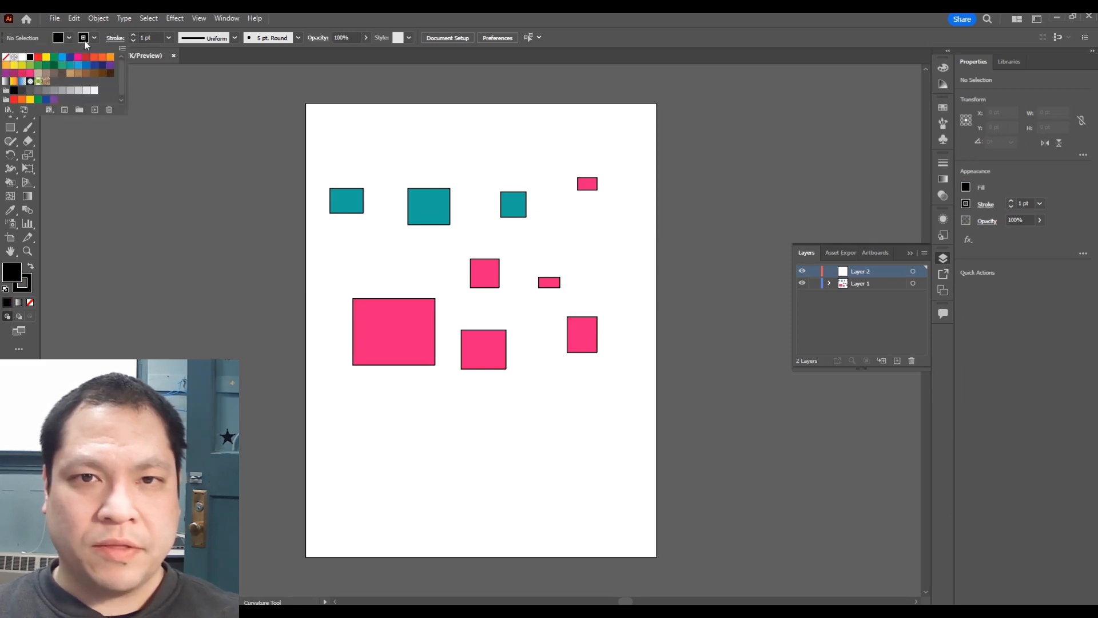
pyautogui.click(133, 35)
pyautogui.click(133, 35)
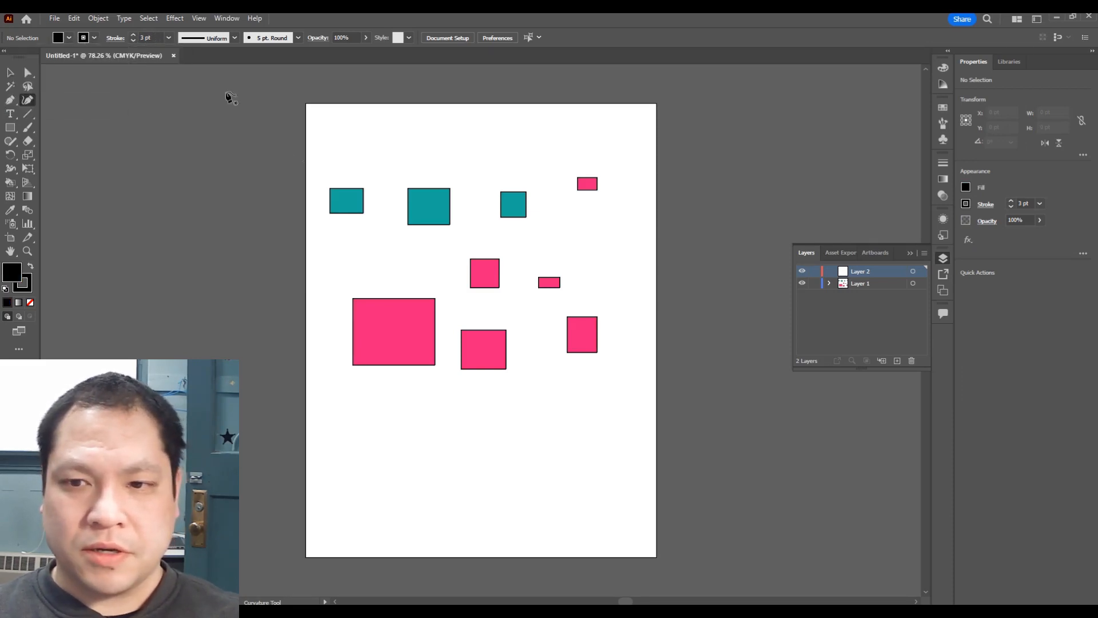
pyautogui.click(372, 341)
pyautogui.click(390, 349)
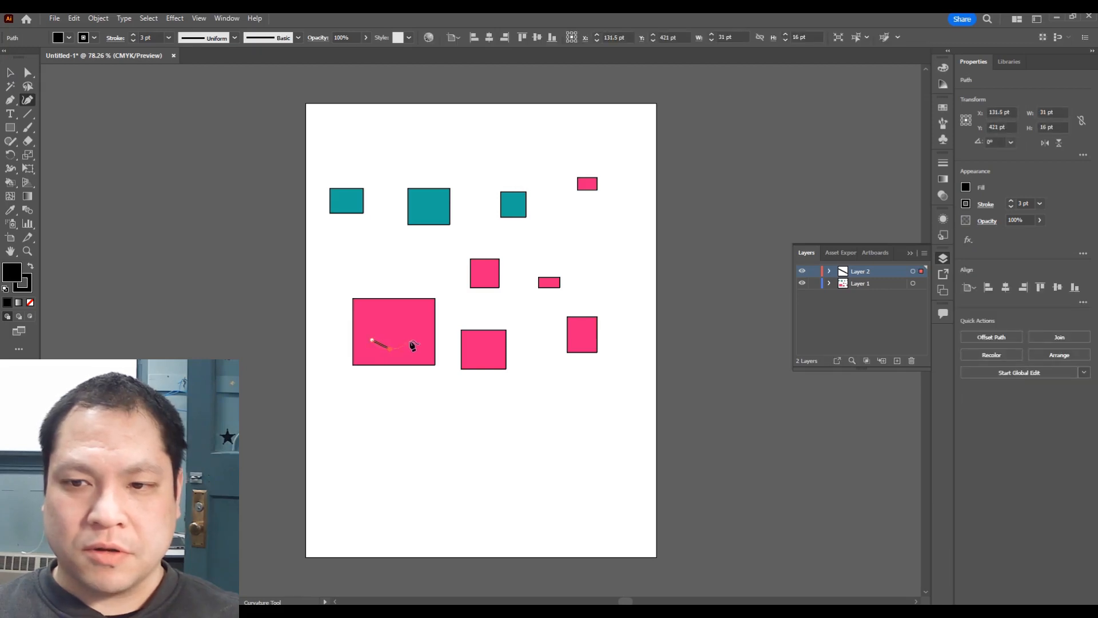
pyautogui.click(409, 338)
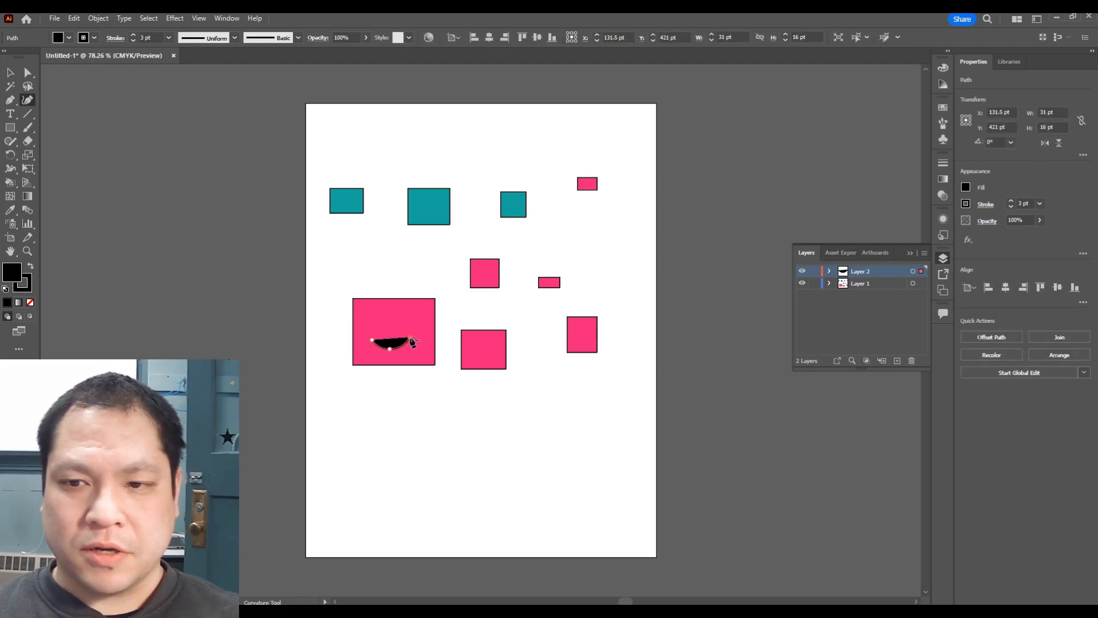
pyautogui.click(95, 38)
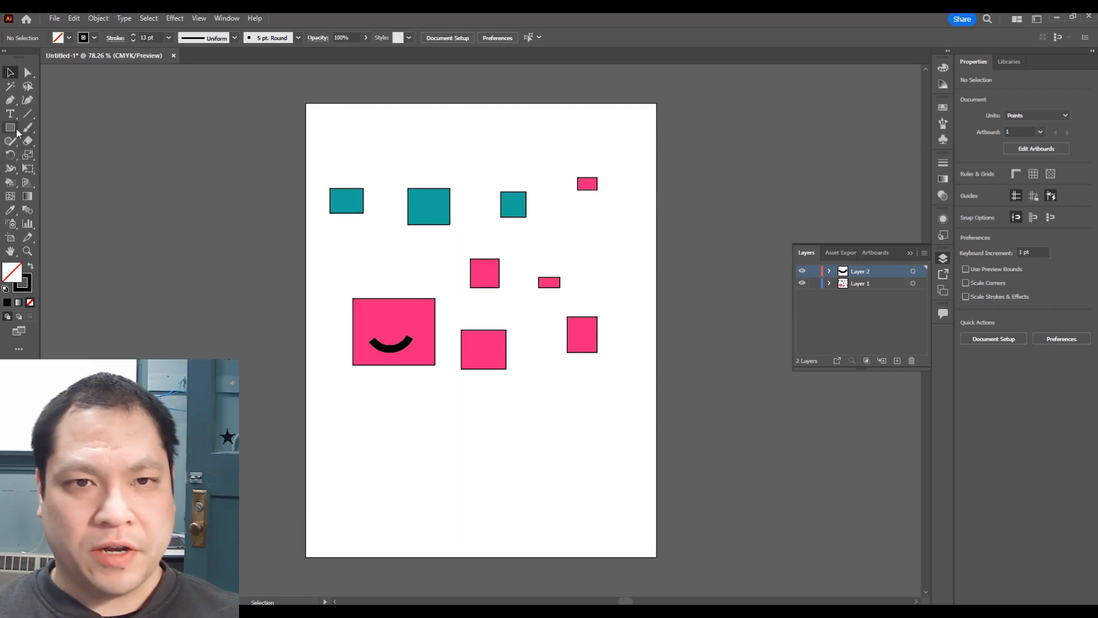
# Step: Draw a left-eye chevron with the Pen tool above the smile
pyautogui.click(11, 101)
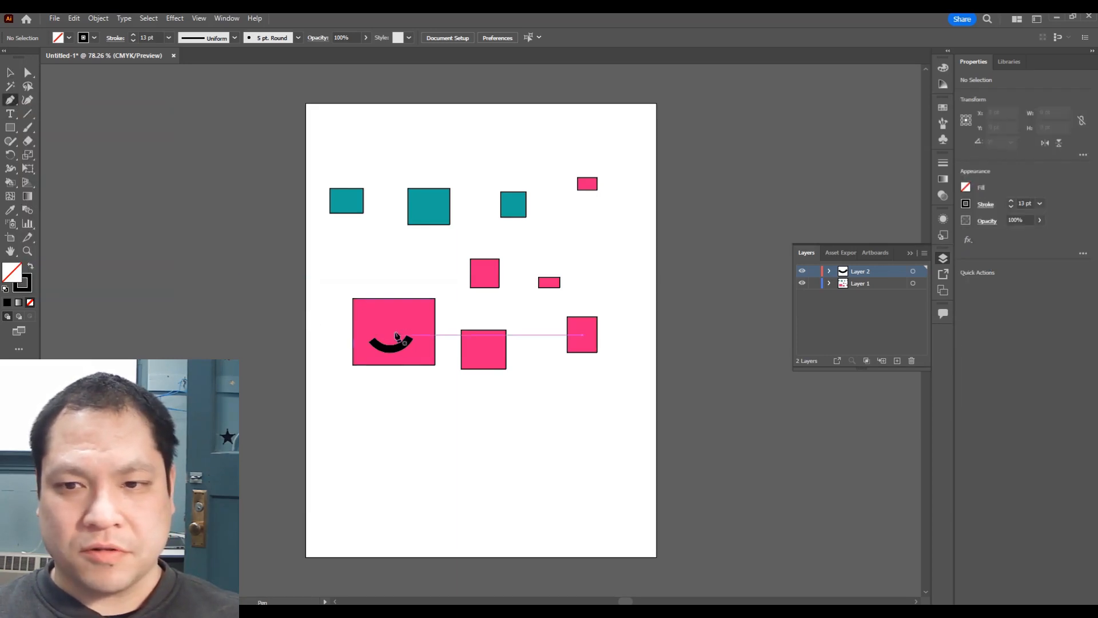
pyautogui.click(364, 312)
pyautogui.click(383, 322)
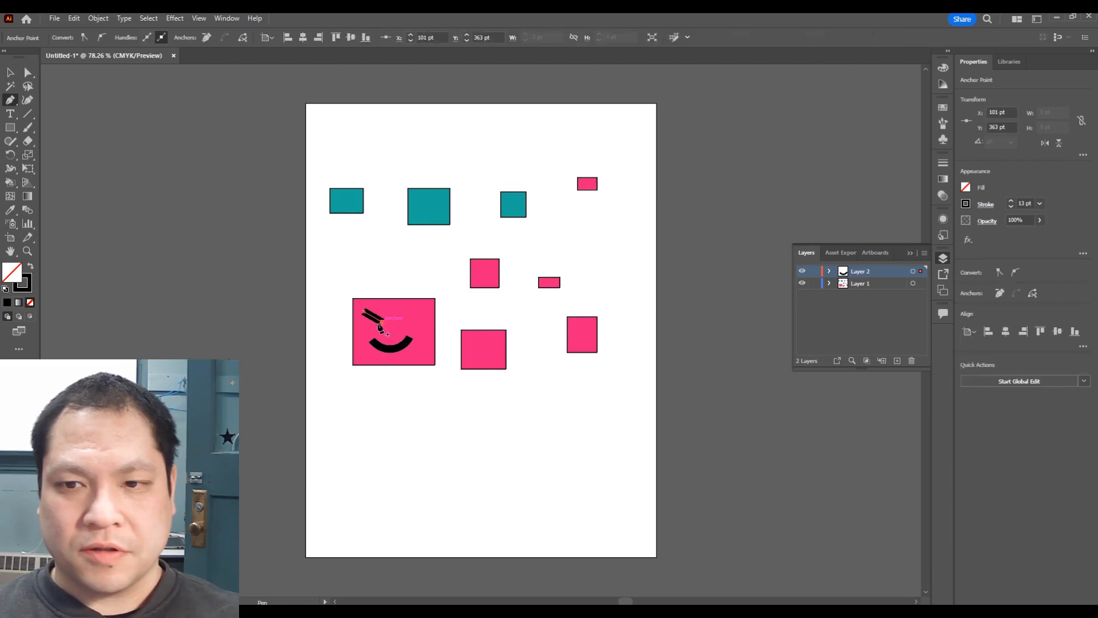
pyautogui.click(367, 331)
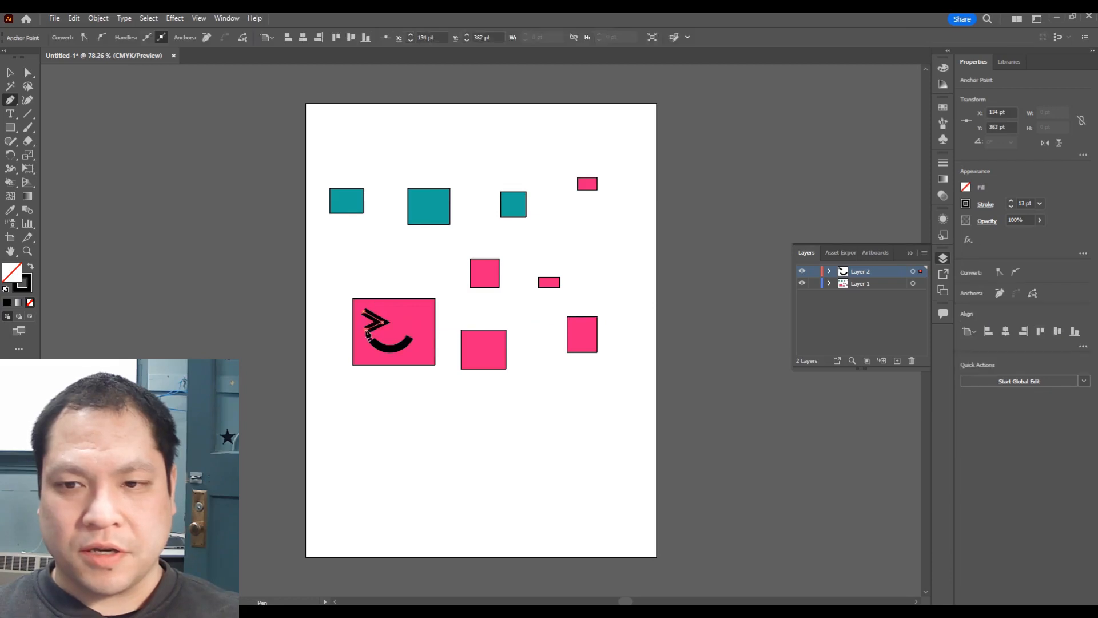
pyautogui.press('Escape')
# Step: Draw a mirrored right-eye chevron with the Pen tool, then switch to the Selection tool and deselect
pyautogui.click(416, 311)
pyautogui.click(404, 320)
pyautogui.click(417, 325)
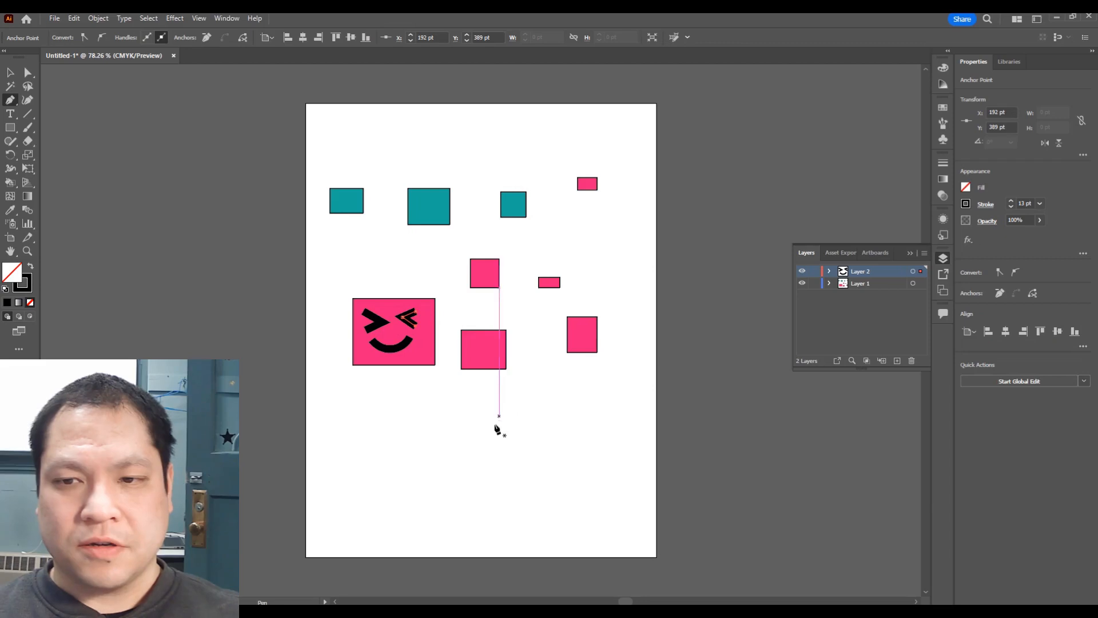
pyautogui.click(10, 74)
pyautogui.click(337, 422)
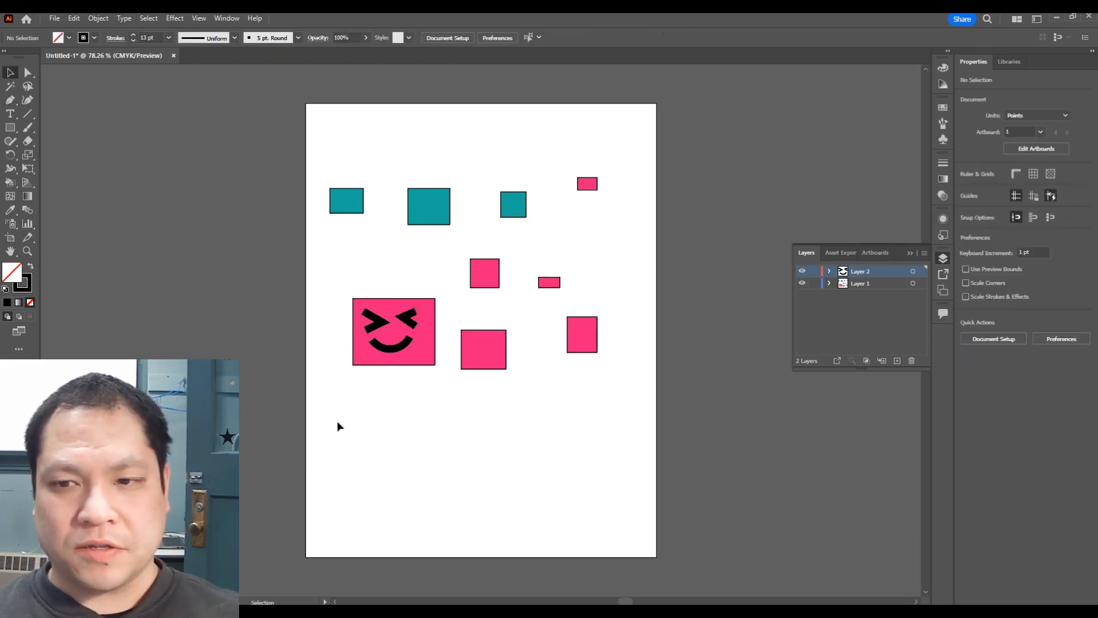
# Step: Lock Layer 2 and nudge the large pink rectangle on Layer 1 slightly down
pyautogui.click(829, 271)
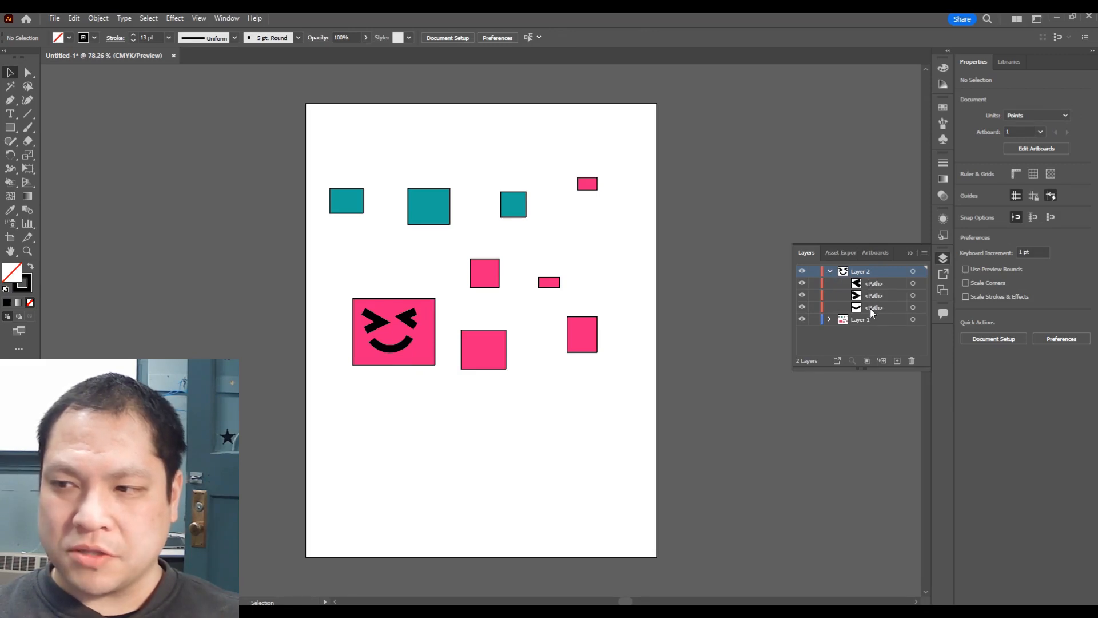
pyautogui.click(813, 272)
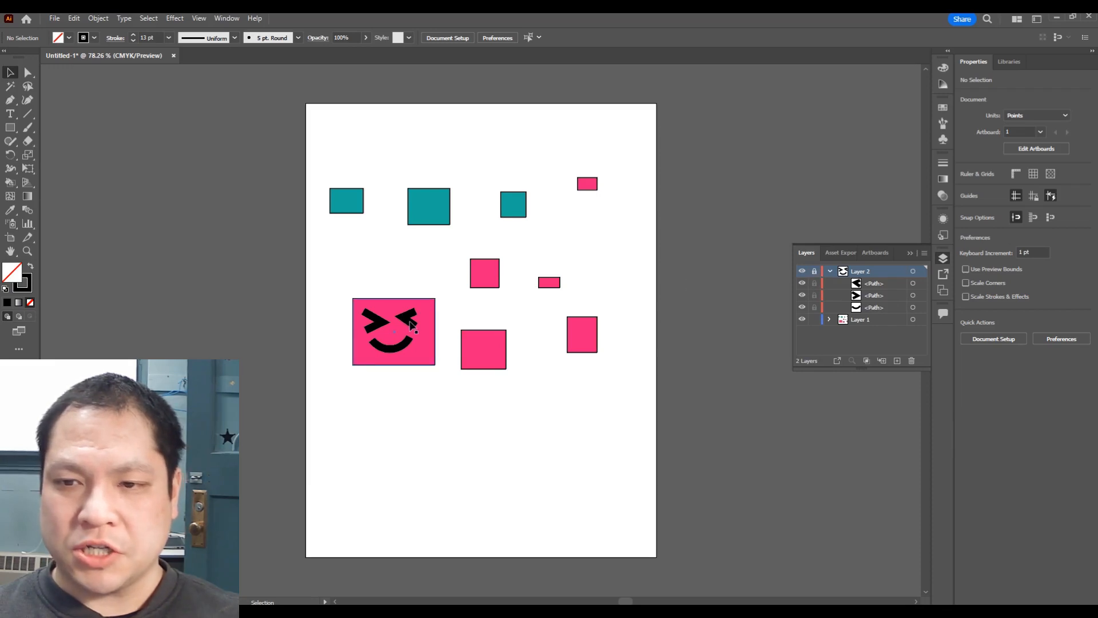
pyautogui.moveTo(404, 316)
pyautogui.mouseDown()
pyautogui.moveTo(428, 324)
pyautogui.moveTo(413, 326)
pyautogui.mouseUp()
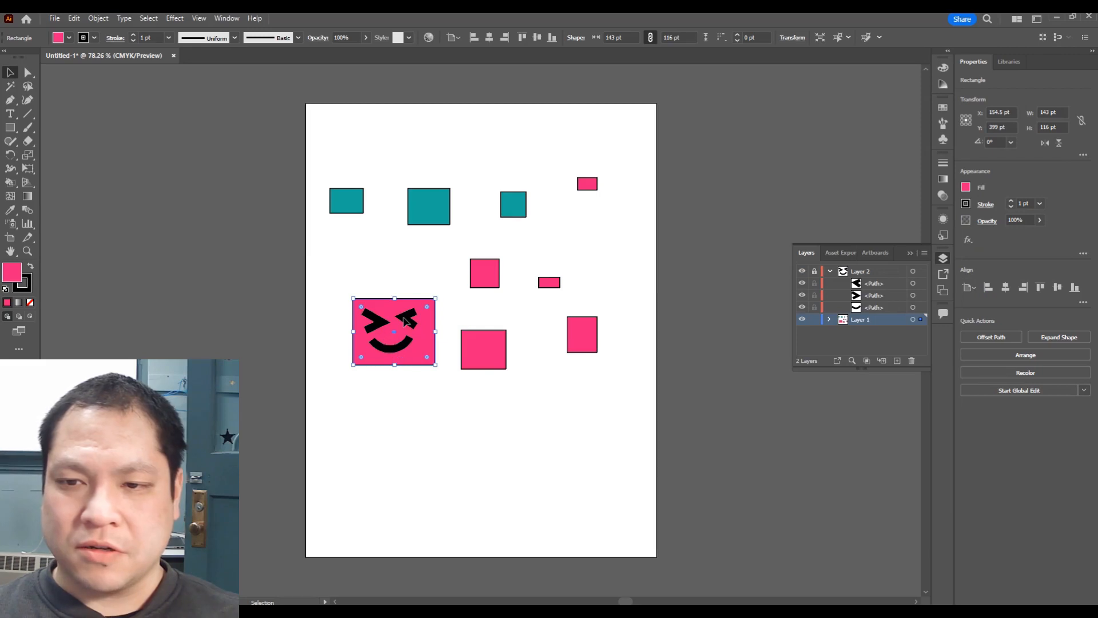
pyautogui.moveTo(409, 325); pyautogui.dragTo(411, 321)
pyautogui.click(444, 385)
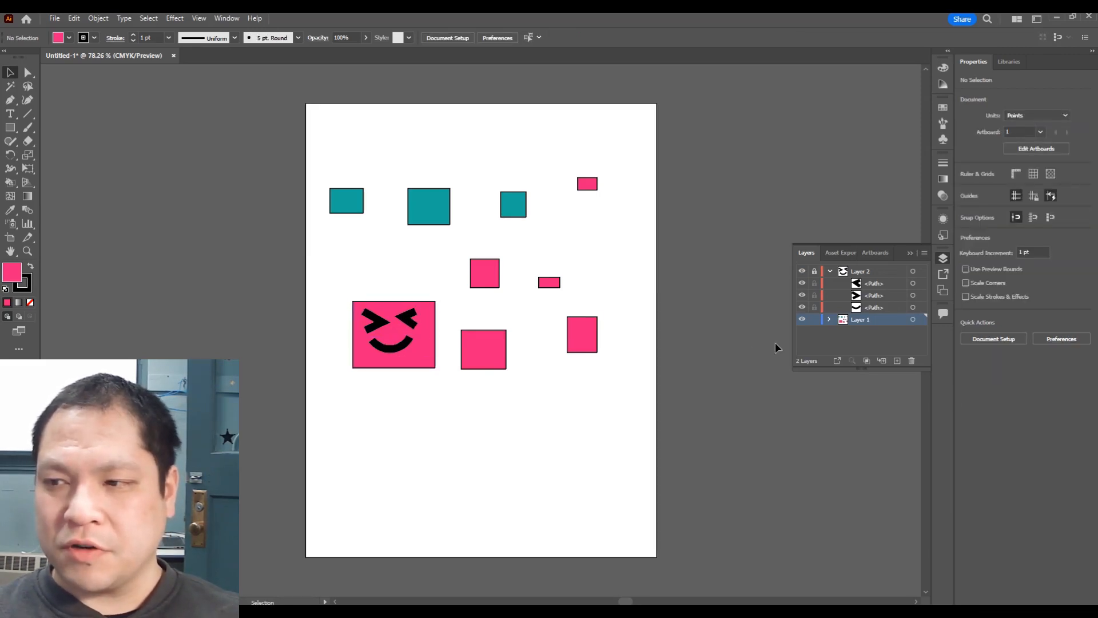
# Step: Lock Layer 1, unlock Layer 2, and nudge the left eye slightly
pyautogui.click(814, 320)
pyautogui.click(815, 271)
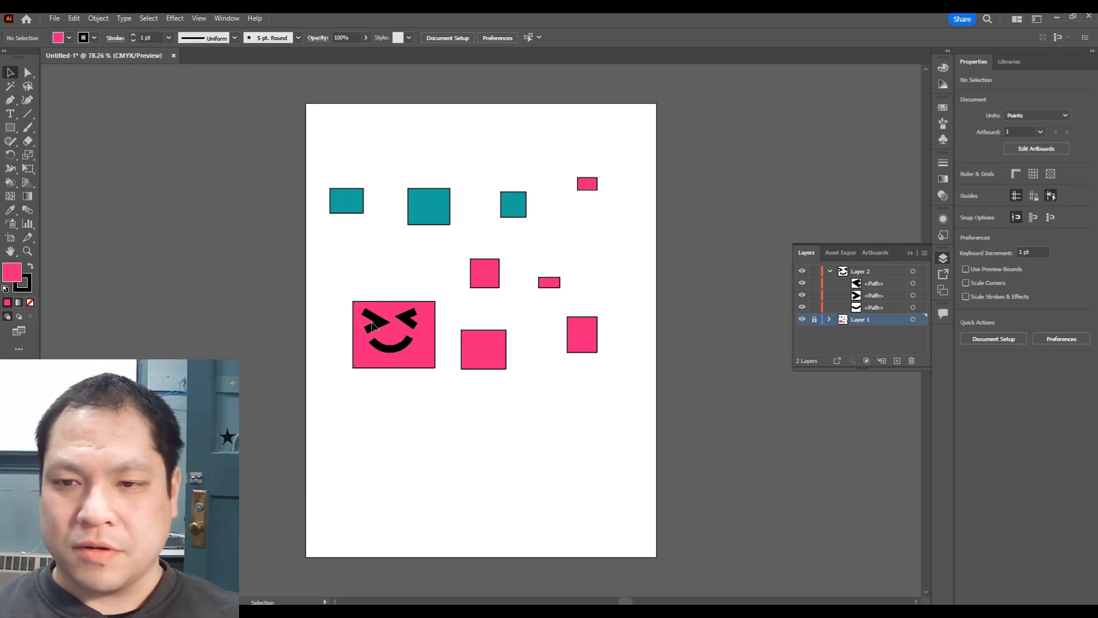
pyautogui.moveTo(378, 322)
pyautogui.mouseDown()
pyautogui.moveTo(377, 295)
pyautogui.moveTo(377, 324)
pyautogui.mouseUp()
pyautogui.click(433, 364)
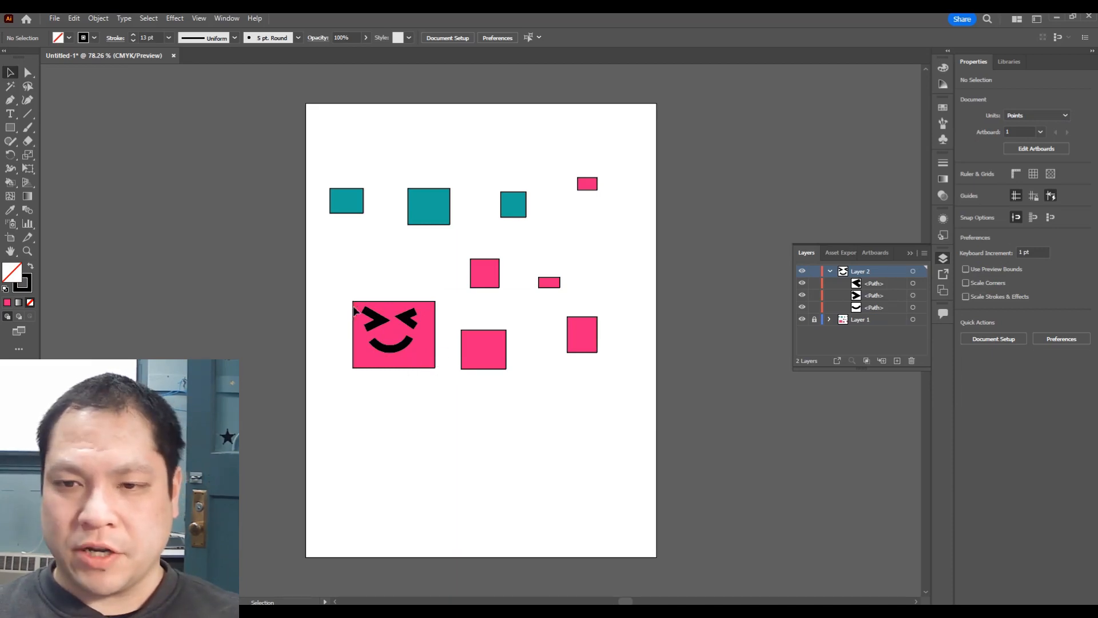
# Step: Select the eyes and smile paths and group them
pyautogui.moveTo(349, 292); pyautogui.dragTo(440, 359)
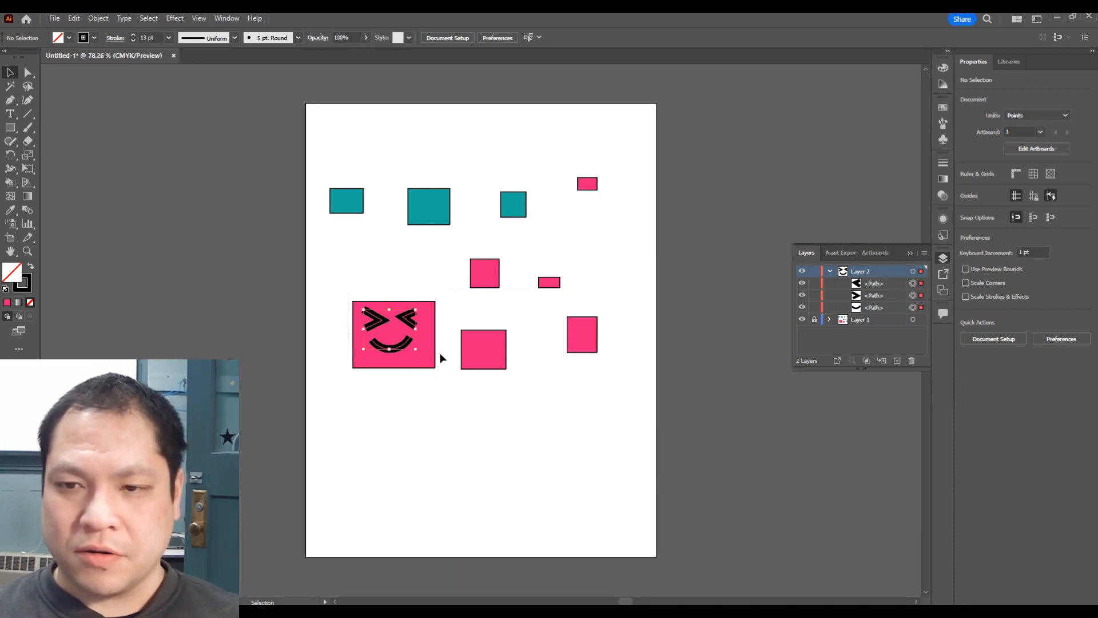
pyautogui.click(98, 18)
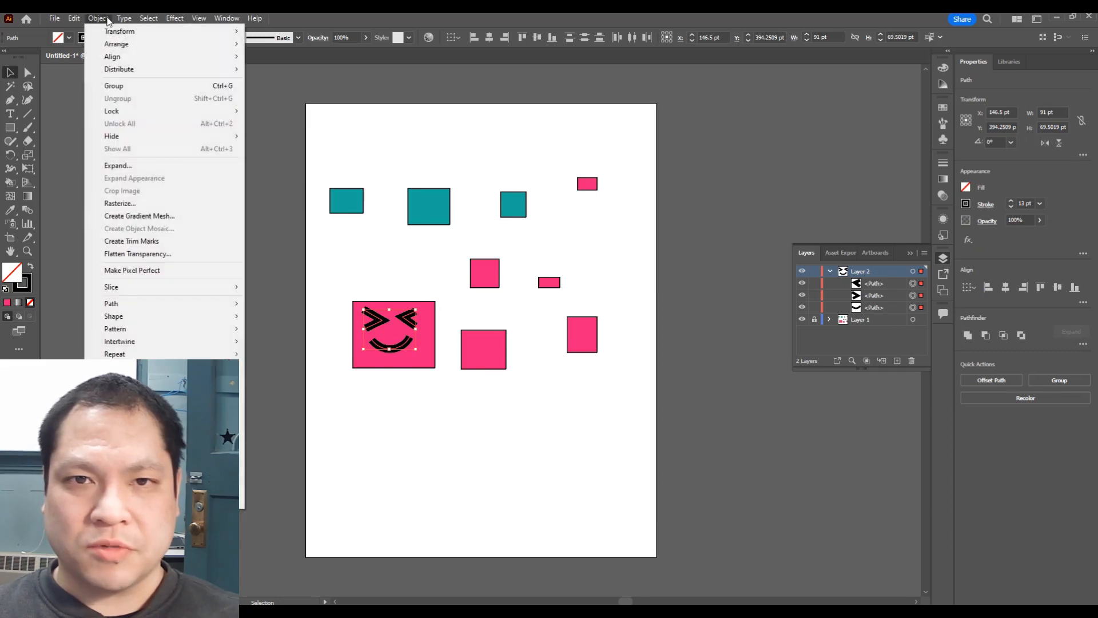
pyautogui.click(113, 86)
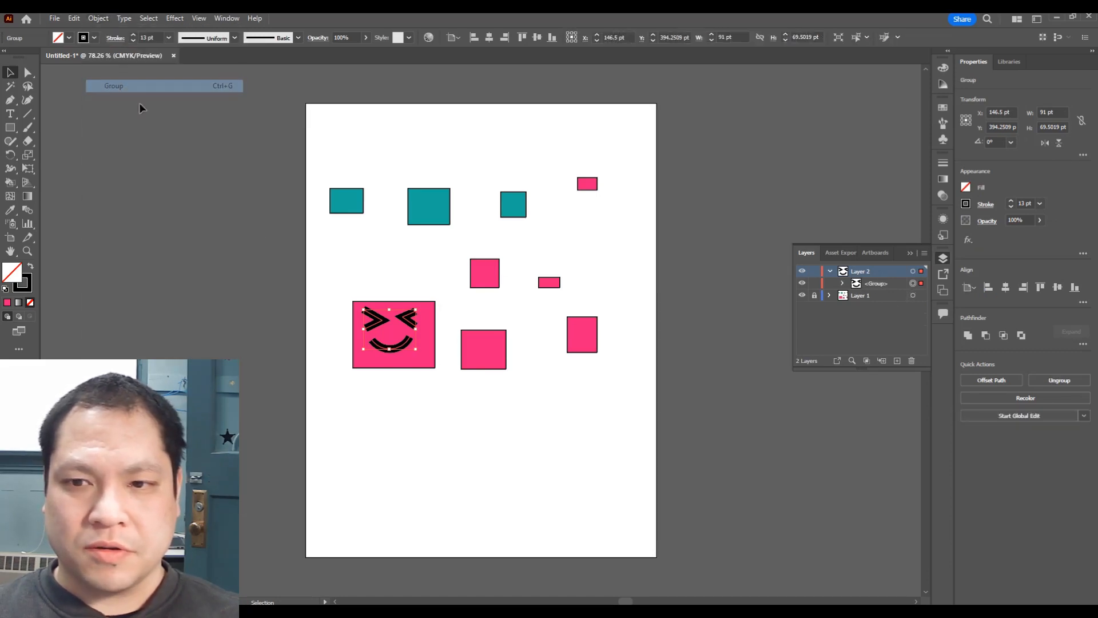
# Step: Move the grouped face up above the large pink rectangle
pyautogui.click(346, 289)
pyautogui.click(383, 324)
pyautogui.moveTo(383, 325); pyautogui.dragTo(386, 273)
pyautogui.press('a')
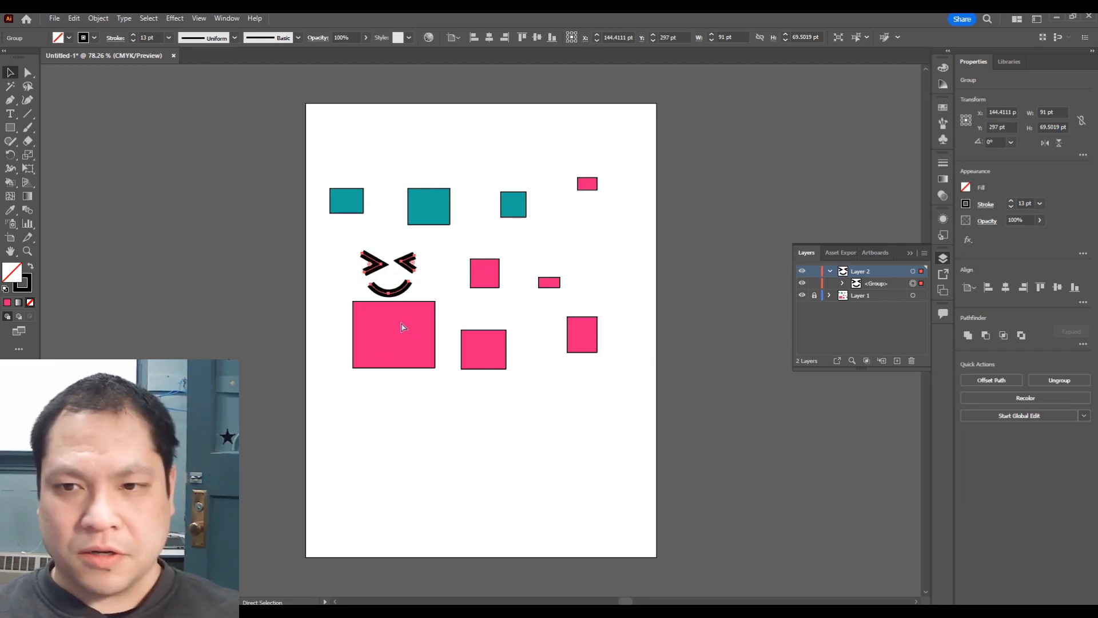
# Step: Duplicate the face group onto the smaller pink rectangle and move the original face back onto the large rectangle
pyautogui.hotkey('ctrl', 'c')
pyautogui.hotkey('ctrl', 'v')
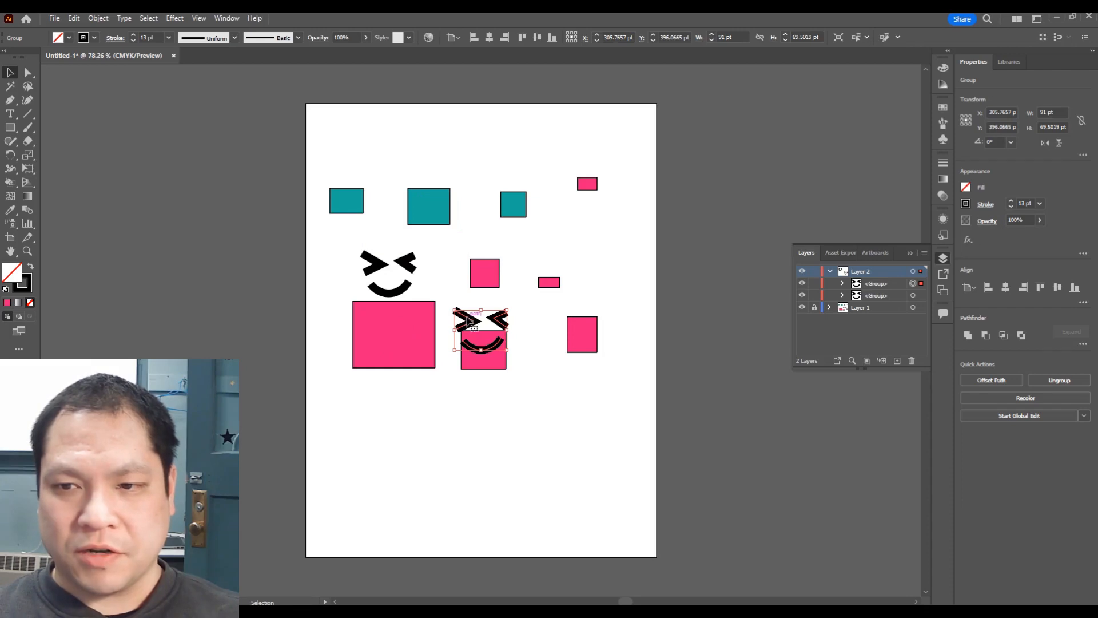
pyautogui.moveTo(468, 324); pyautogui.dragTo(482, 341)
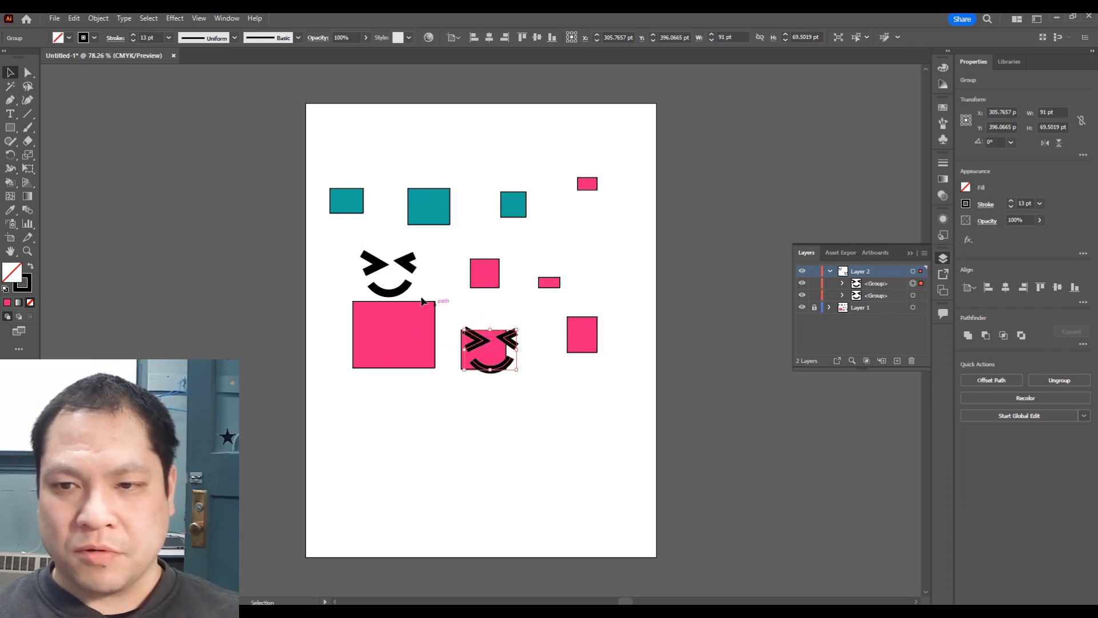
pyautogui.click(392, 269)
pyautogui.moveTo(382, 269); pyautogui.dragTo(384, 334)
# Step: Scale the copied face down to about 47 by 47 pt on the smaller pink rectangle, then deselect
pyautogui.click(483, 343)
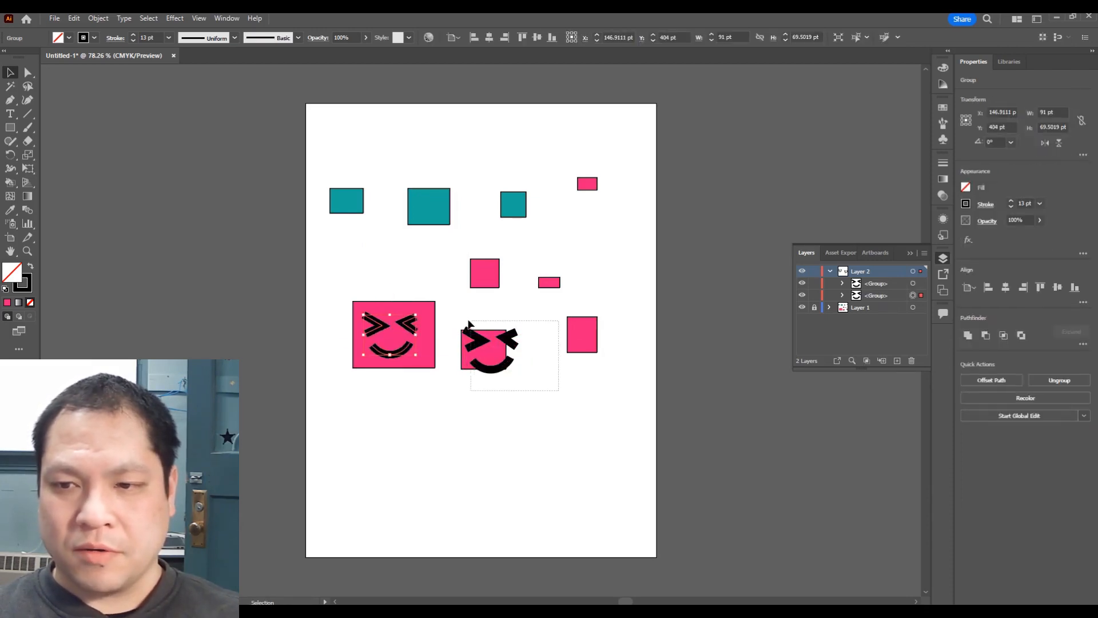
pyautogui.moveTo(462, 330); pyautogui.dragTo(488, 342)
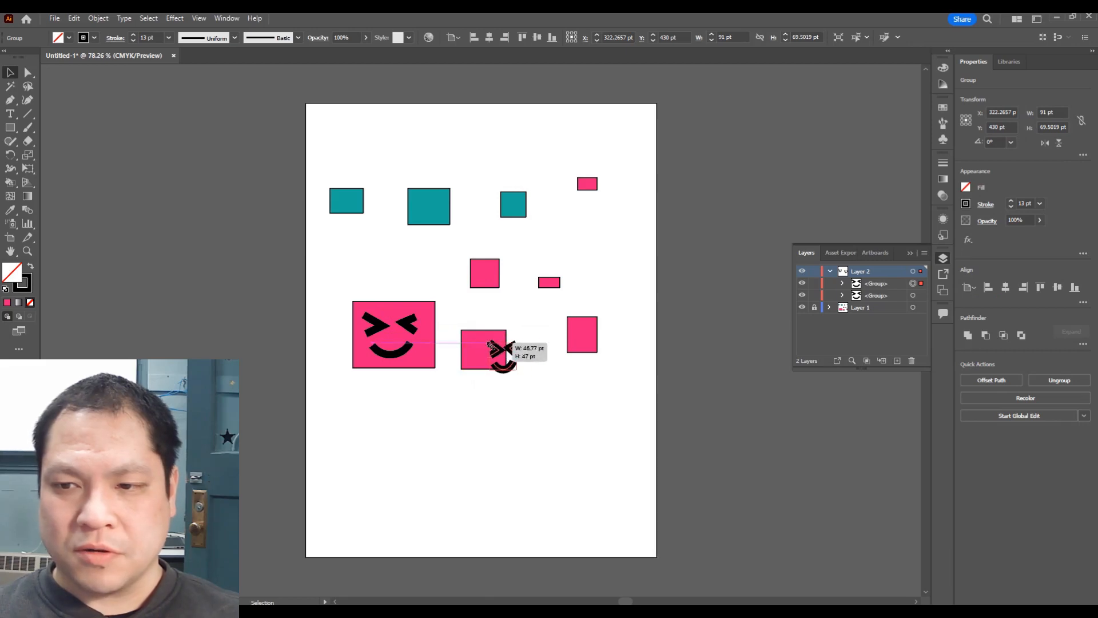
pyautogui.click(554, 399)
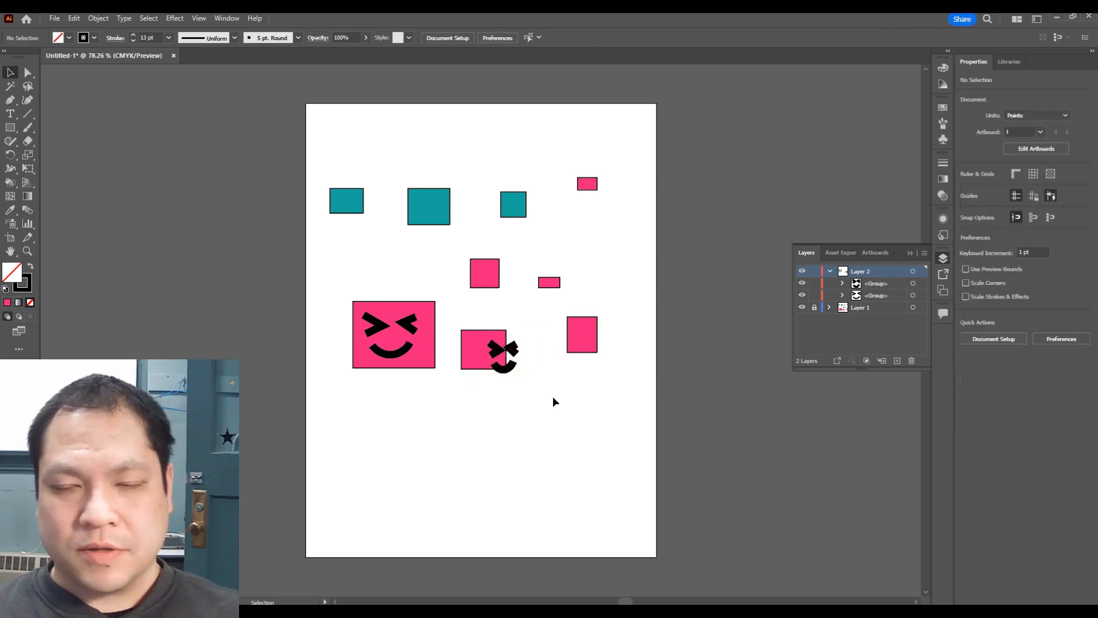